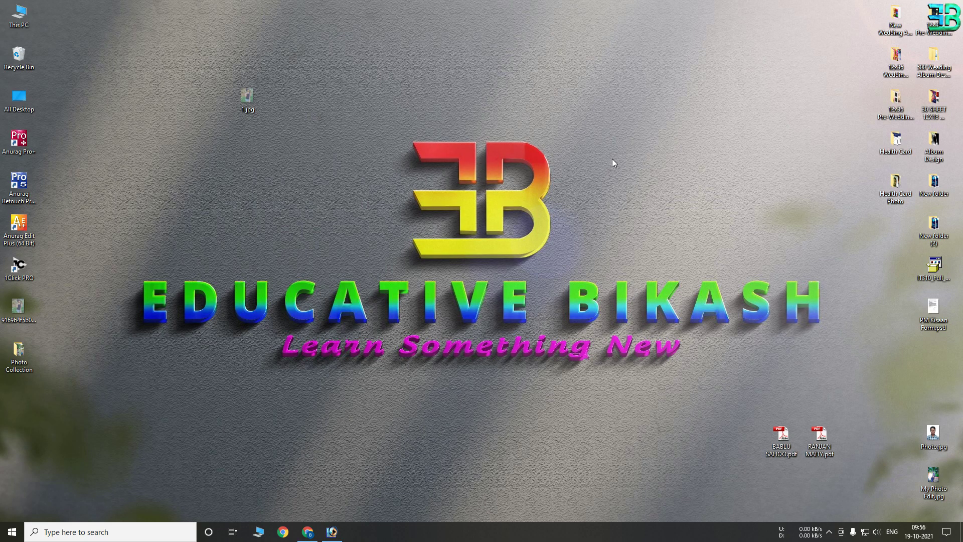
Refresh the desktop and select the 1.jpg image file
right_click(612, 159)
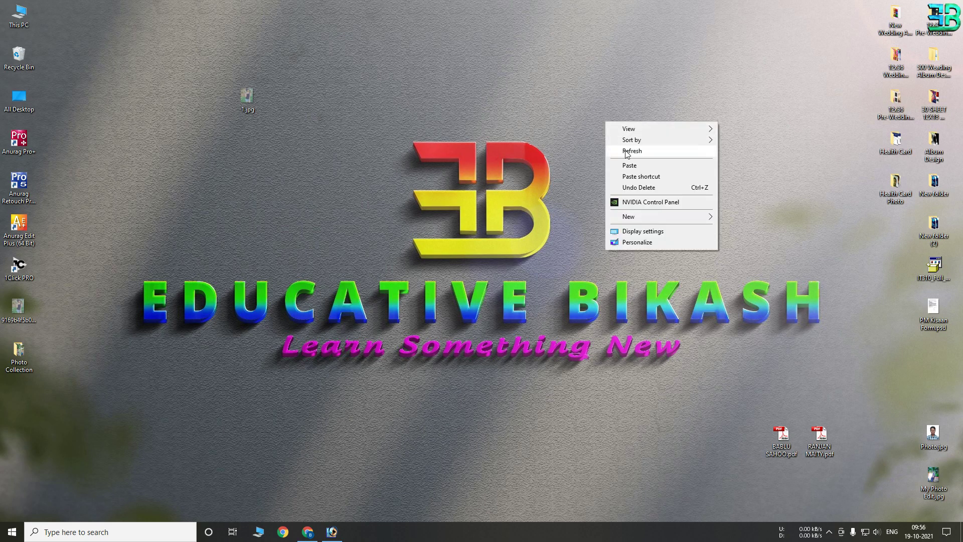
click(625, 150)
right_click(494, 68)
click(520, 91)
click(249, 98)
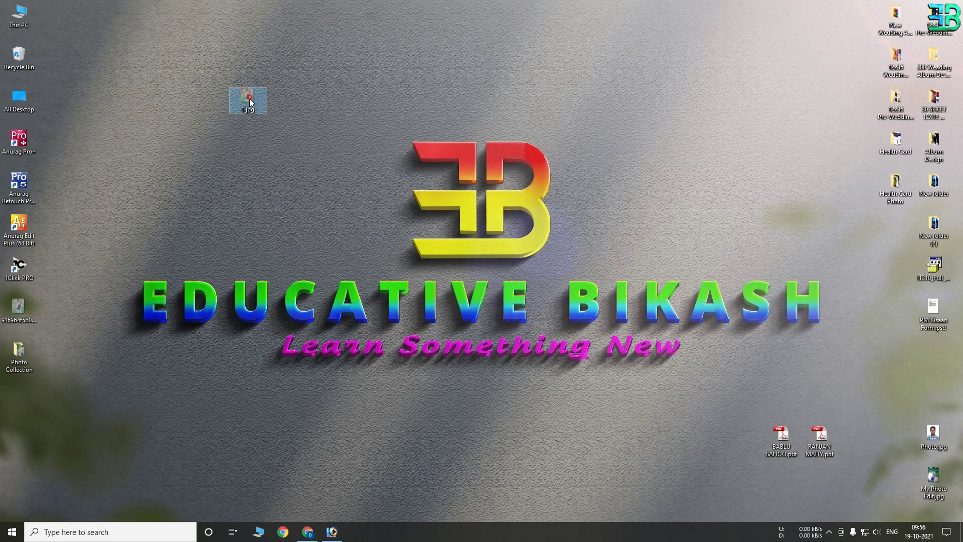
Restore Photoshop and maximize the 1.jpg document window
click(339, 531)
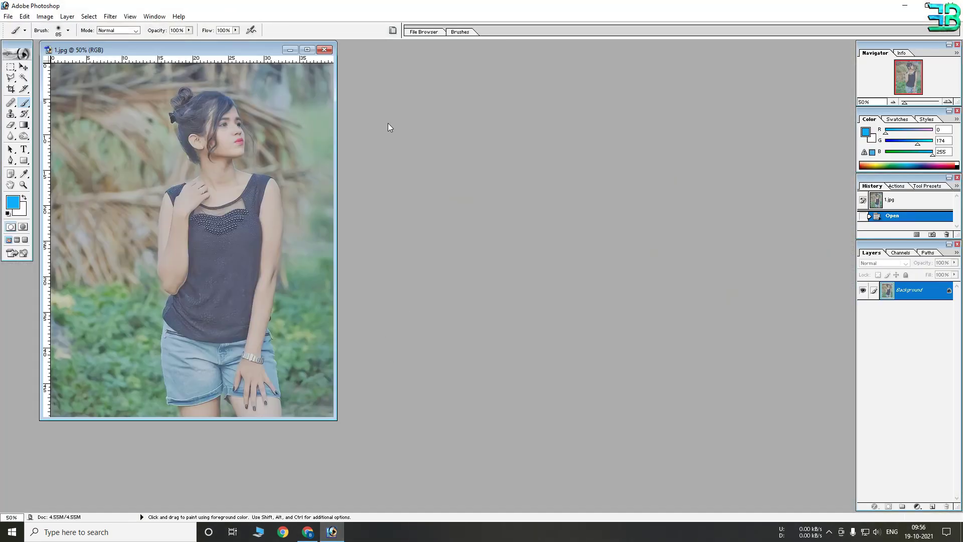
drag(232, 58, 373, 85)
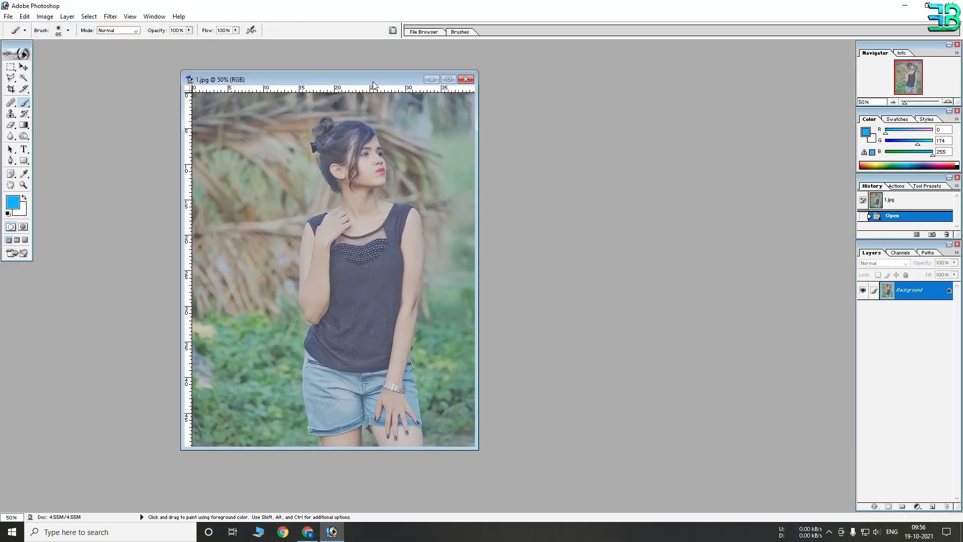
click(449, 79)
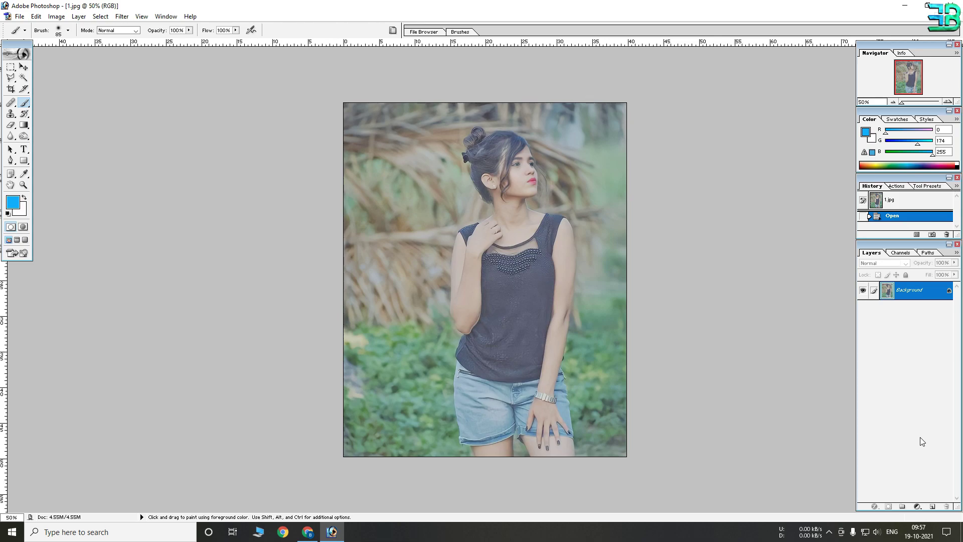
Add a Selective Color adjustment layer with Black raised to 75 in the Blacks
click(917, 507)
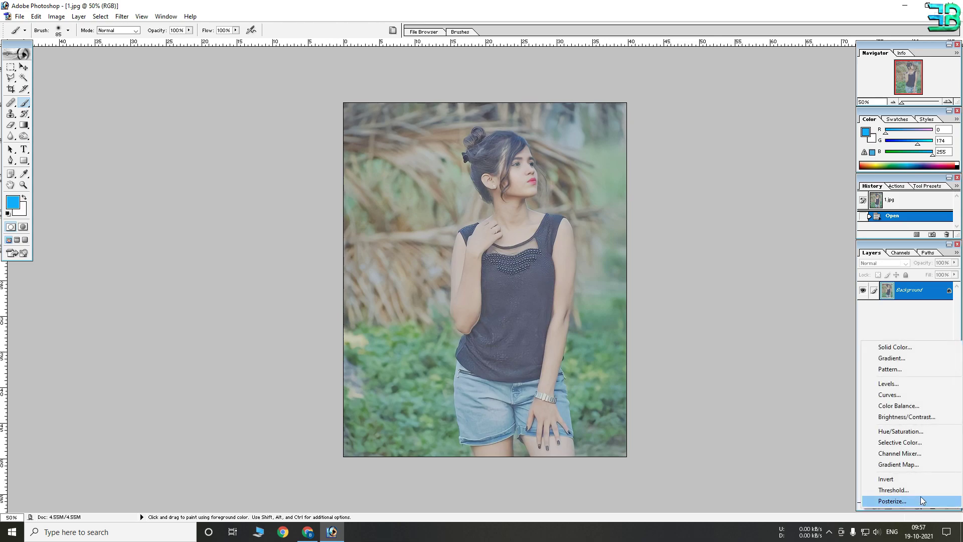
click(928, 443)
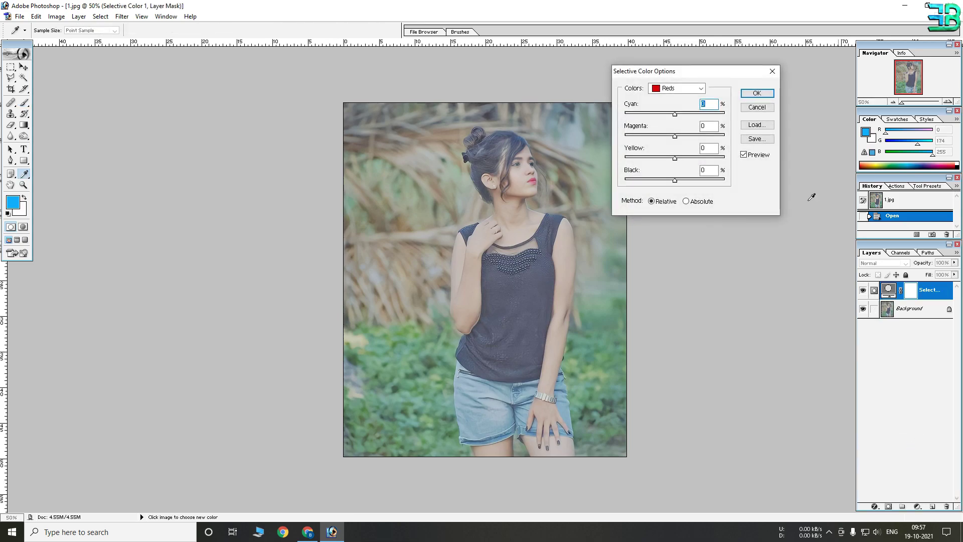
drag(711, 73, 736, 88)
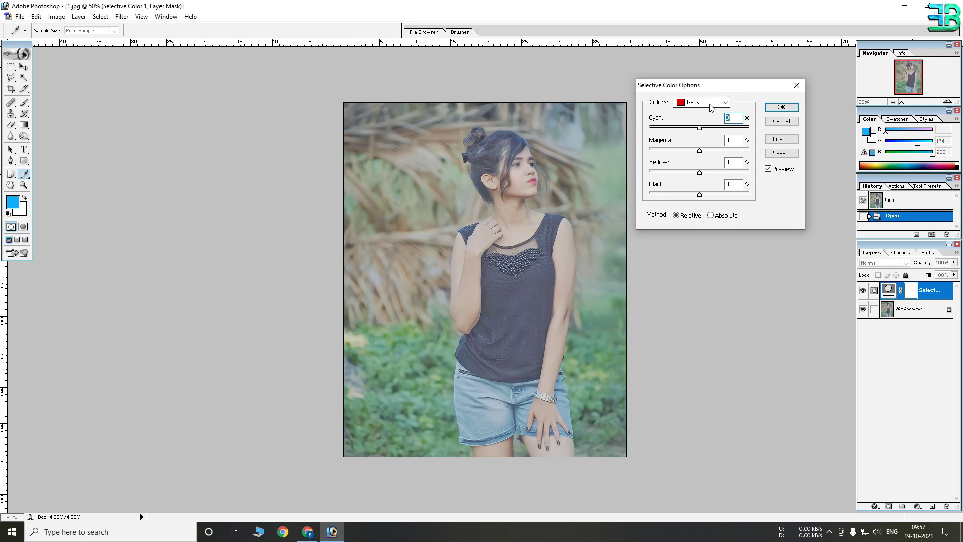
click(725, 103)
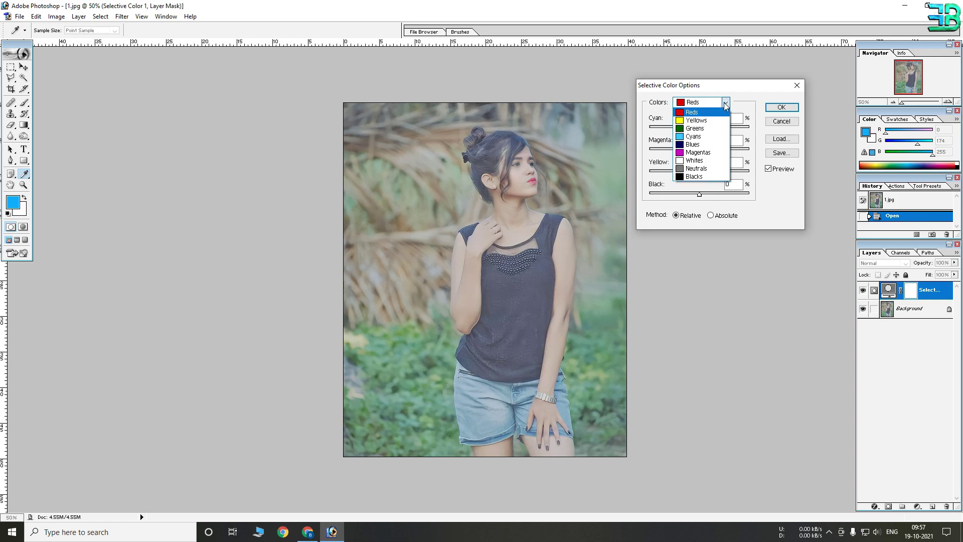
click(692, 177)
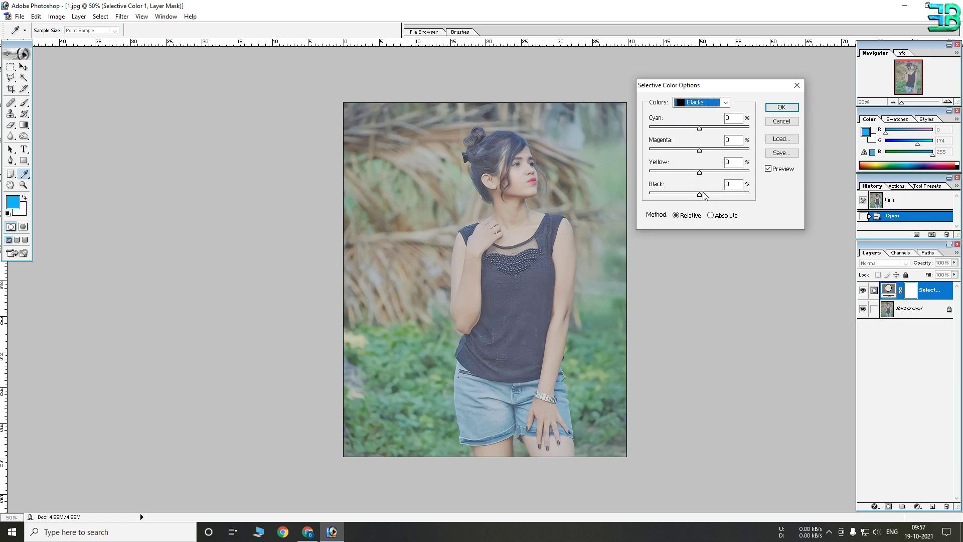
mouse_move(701, 198)
mouse_down()
mouse_move(751, 198)
mouse_move(733, 191)
mouse_up()
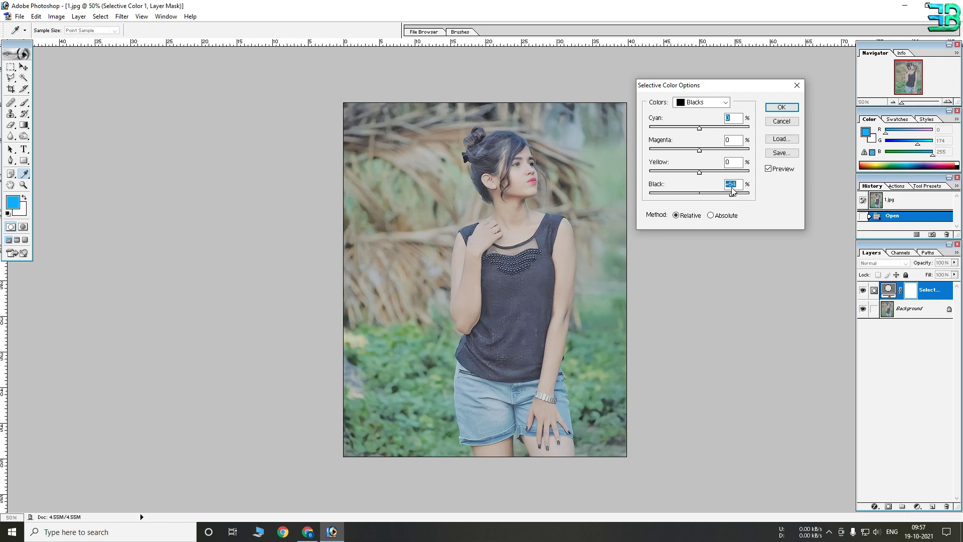
text(7)
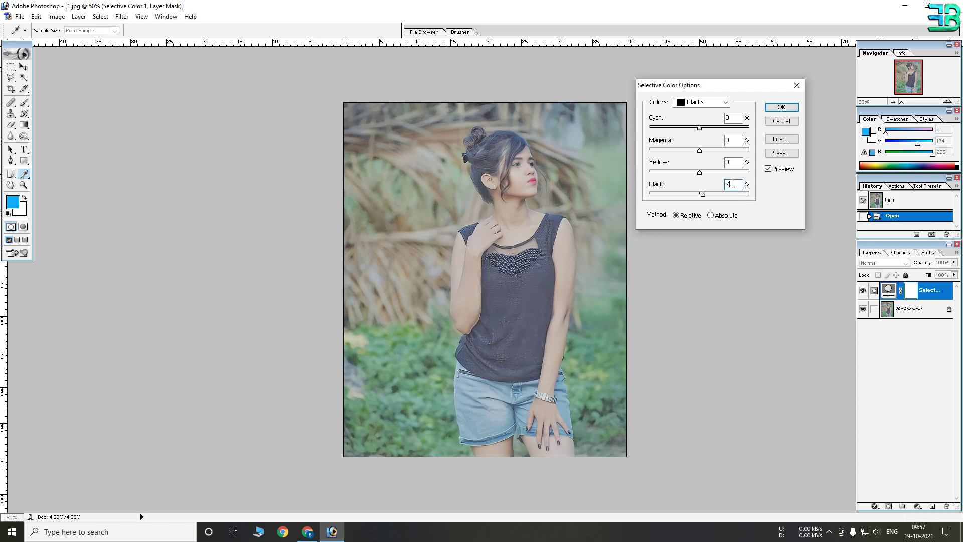
text(5)
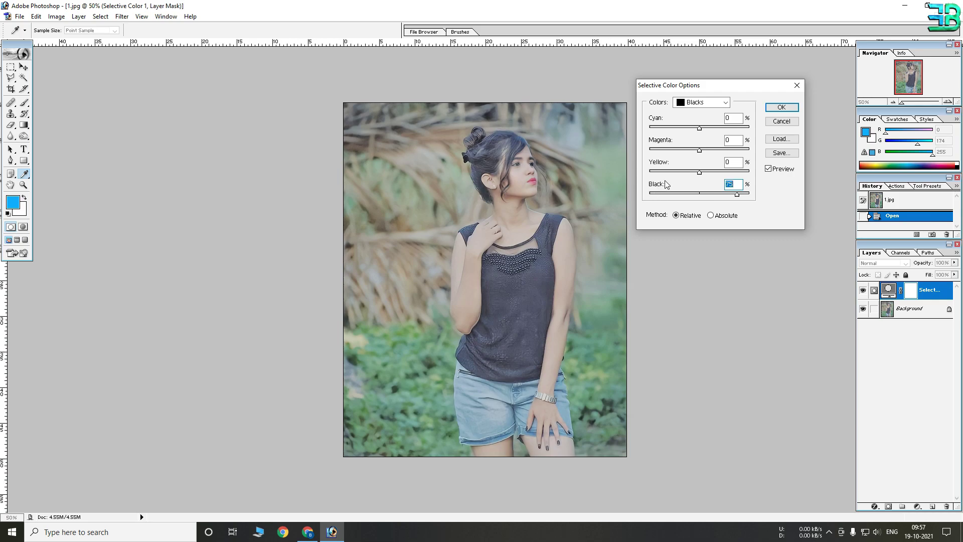
Set Black to +10 in the Neutrals and apply the Selective Color adjustment
click(708, 104)
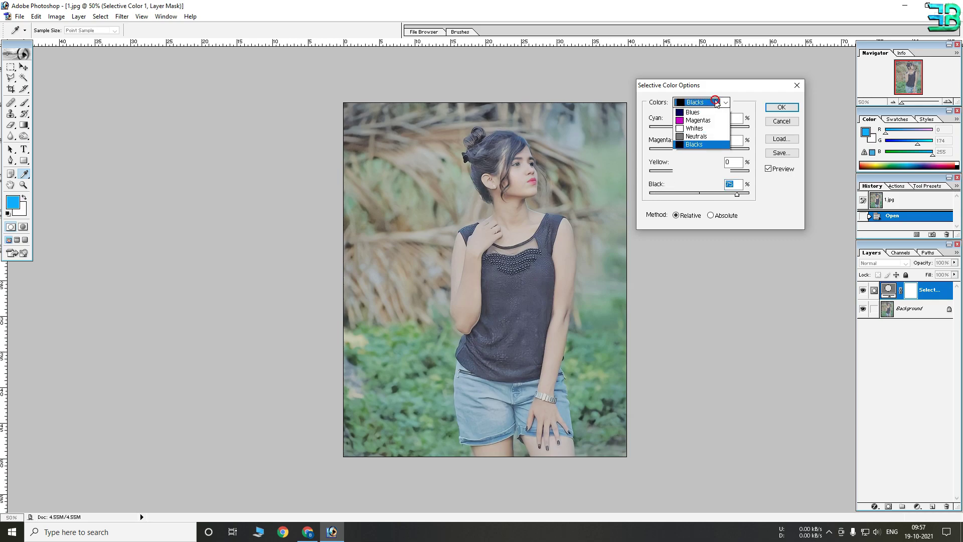
click(696, 171)
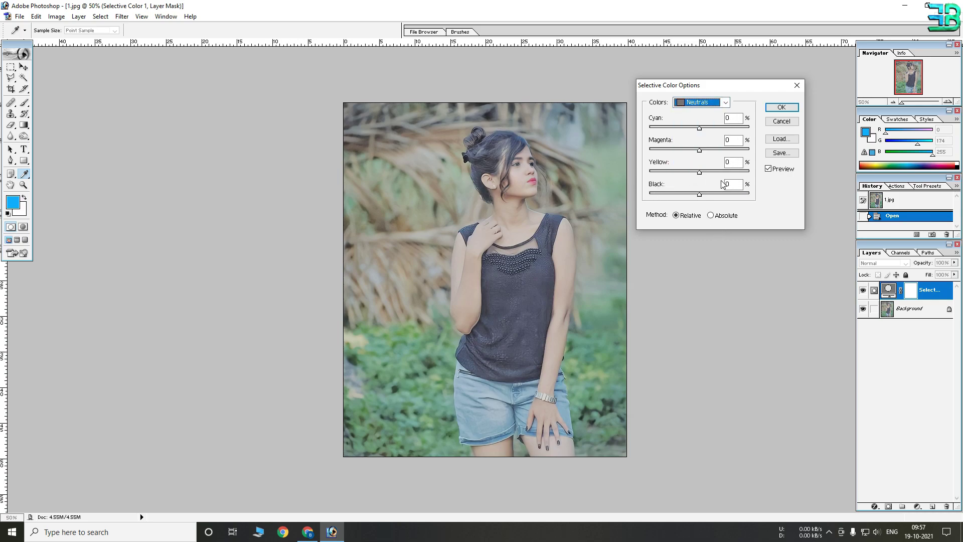
drag(700, 194, 714, 205)
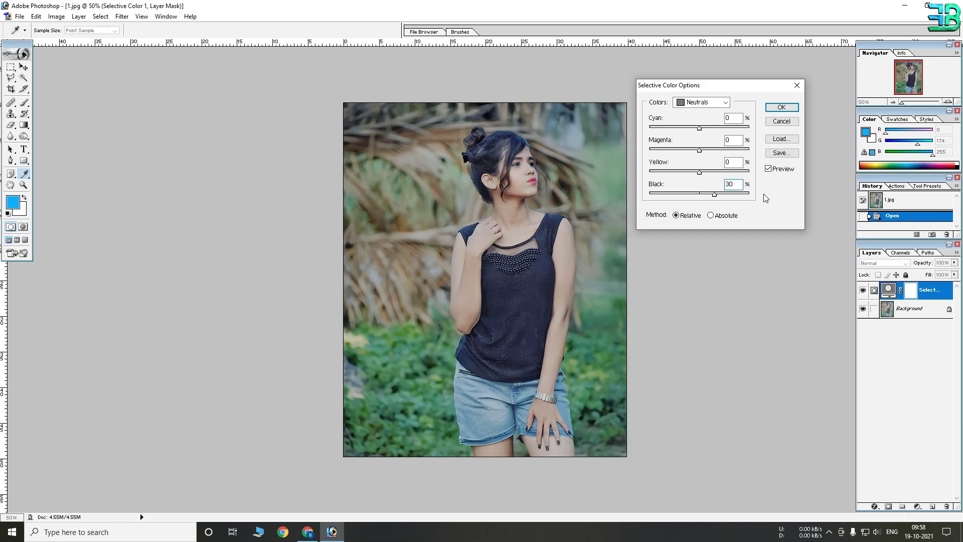
click(781, 108)
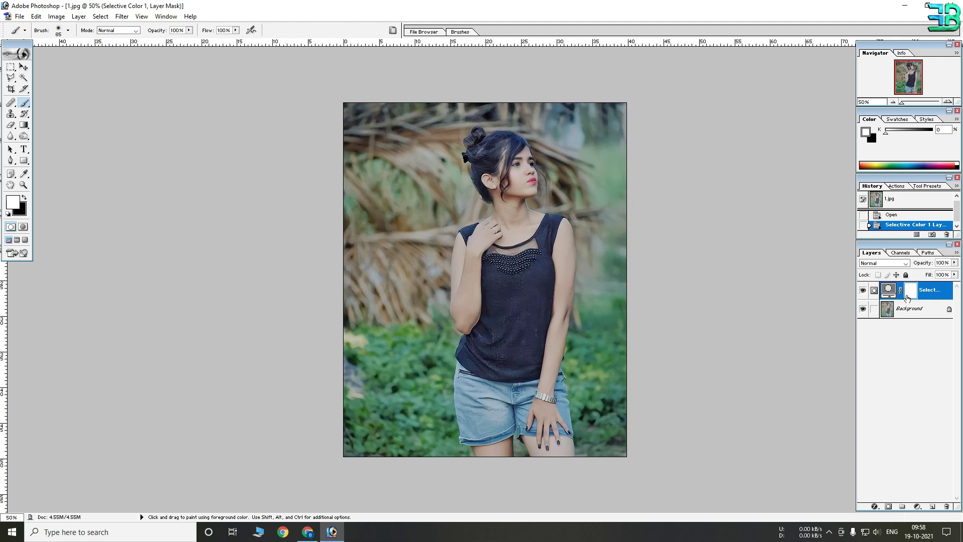
Add a Levels adjustment layer and brighten the Blue and Green channel highlights
double_click(923, 295)
click(924, 262)
click(918, 506)
click(905, 383)
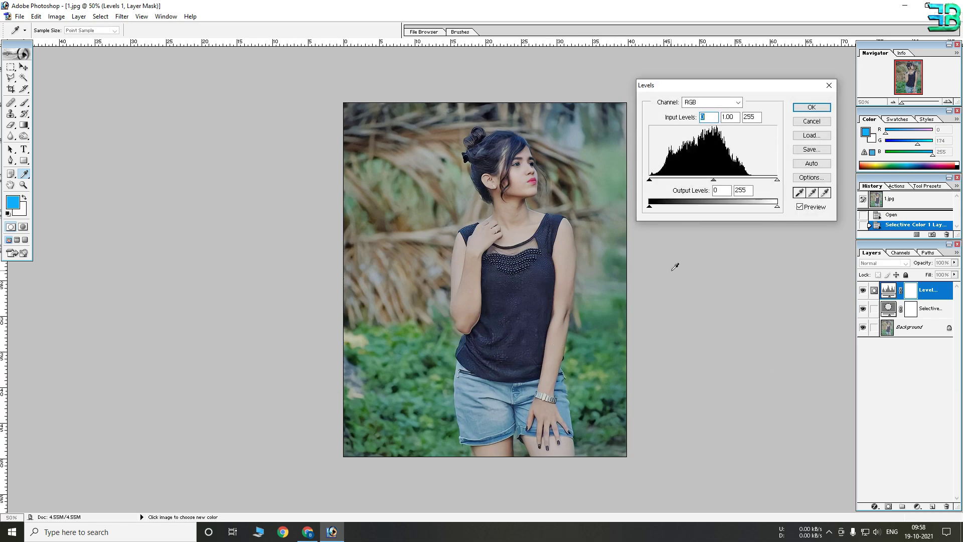
click(739, 103)
click(706, 138)
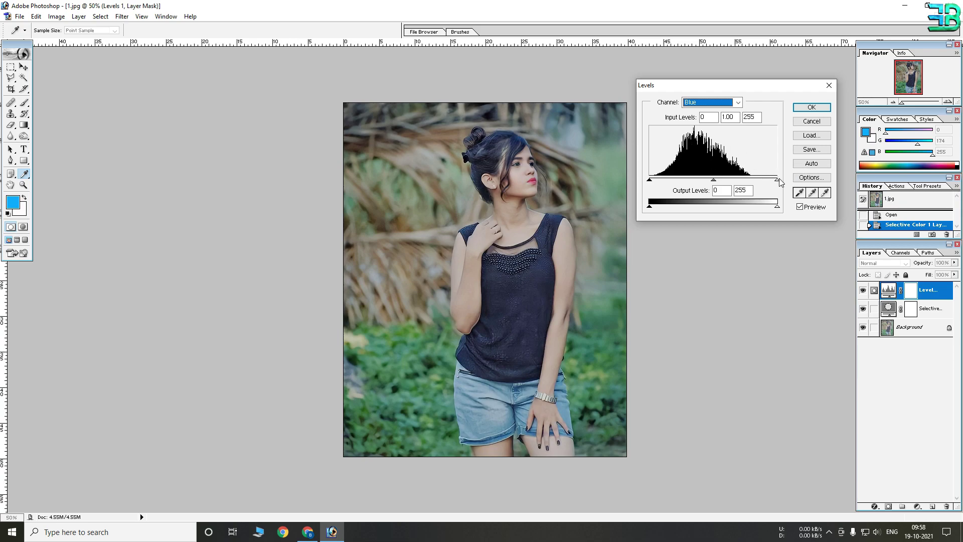
drag(777, 179, 756, 179)
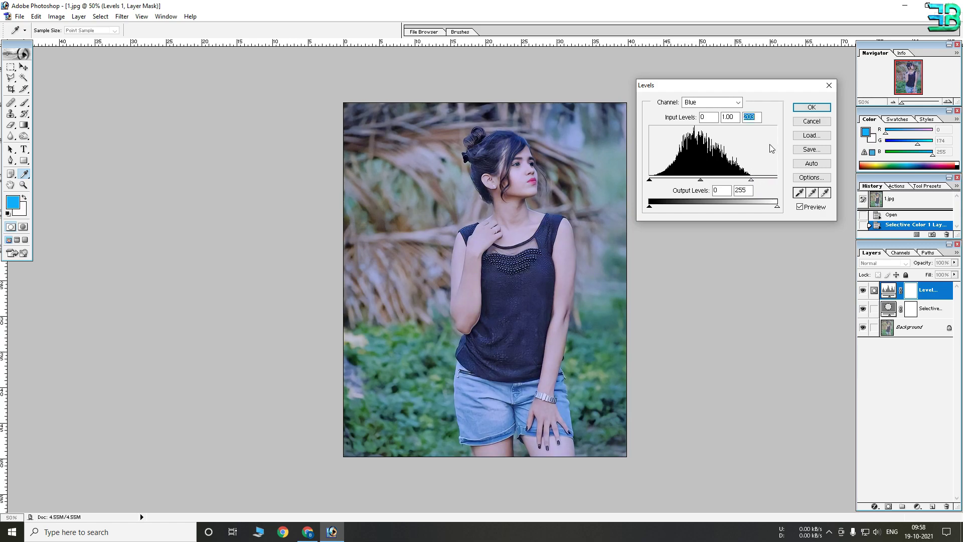
click(723, 103)
click(722, 128)
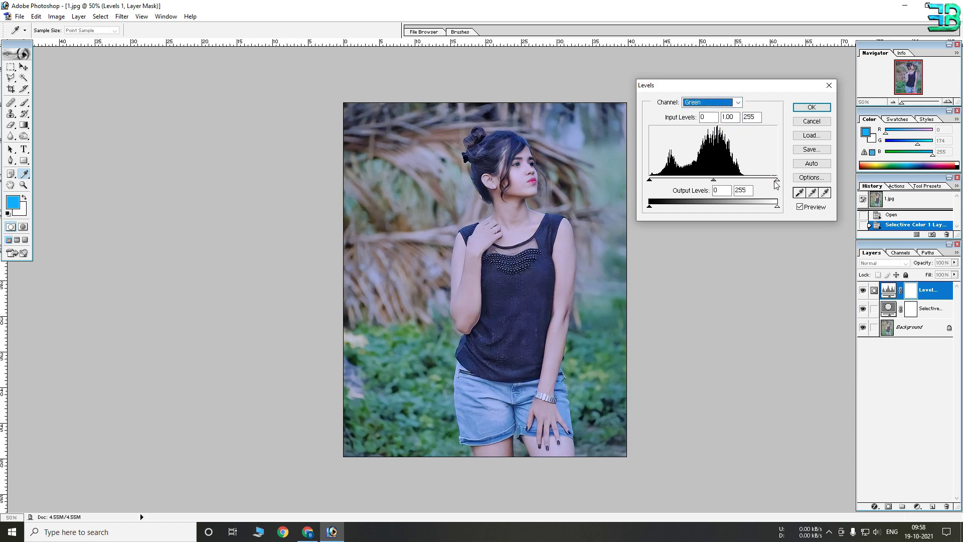
drag(777, 180, 751, 180)
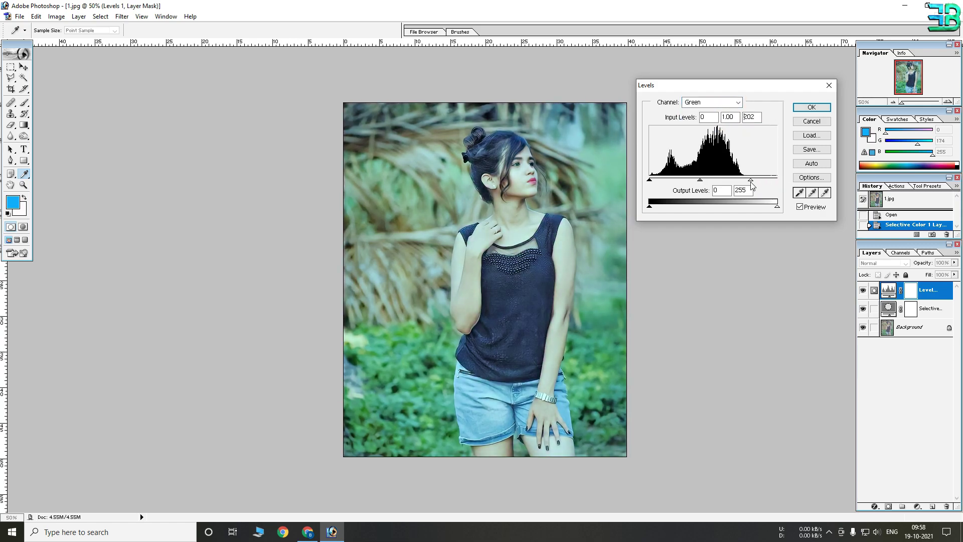
Set the Levels Red white input to 205 and Green to 209, then apply
click(713, 102)
click(700, 116)
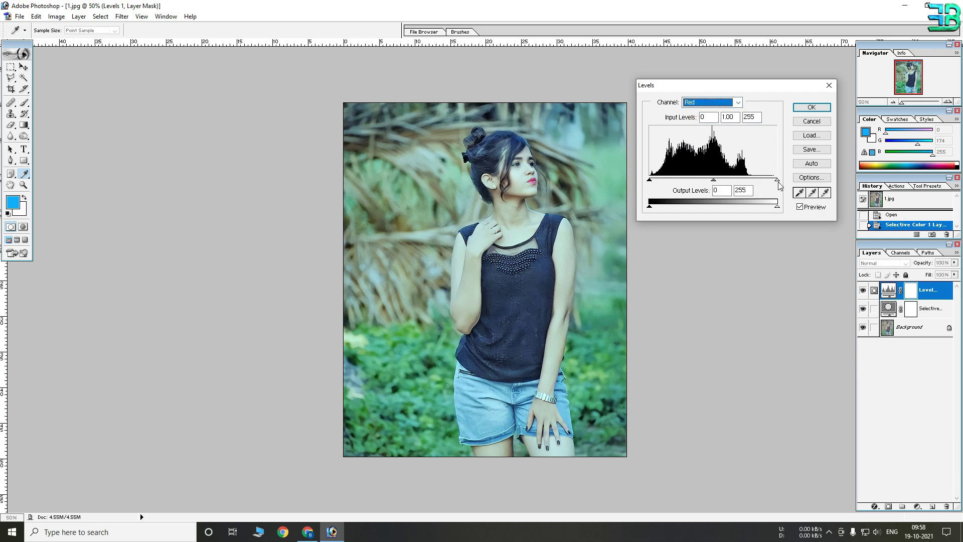
click(777, 180)
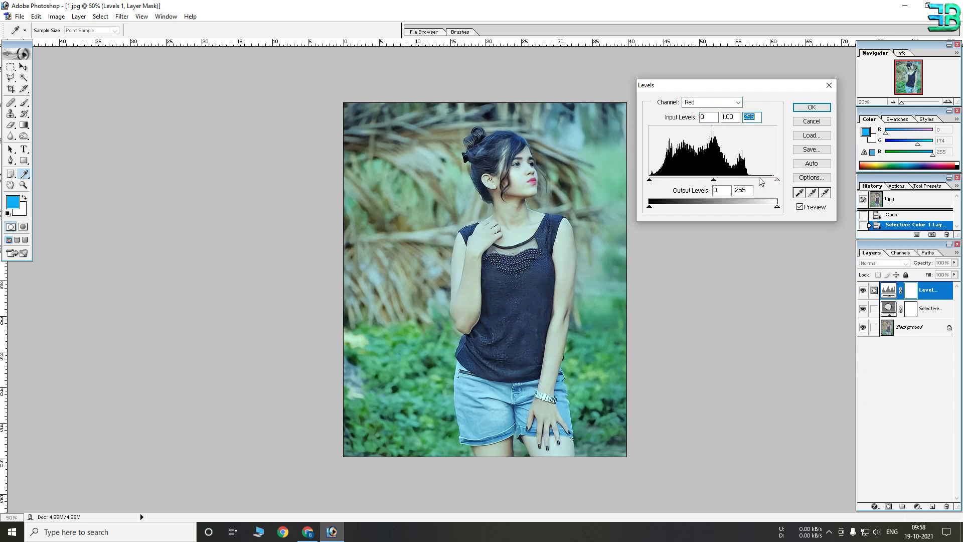
drag(778, 180, 755, 180)
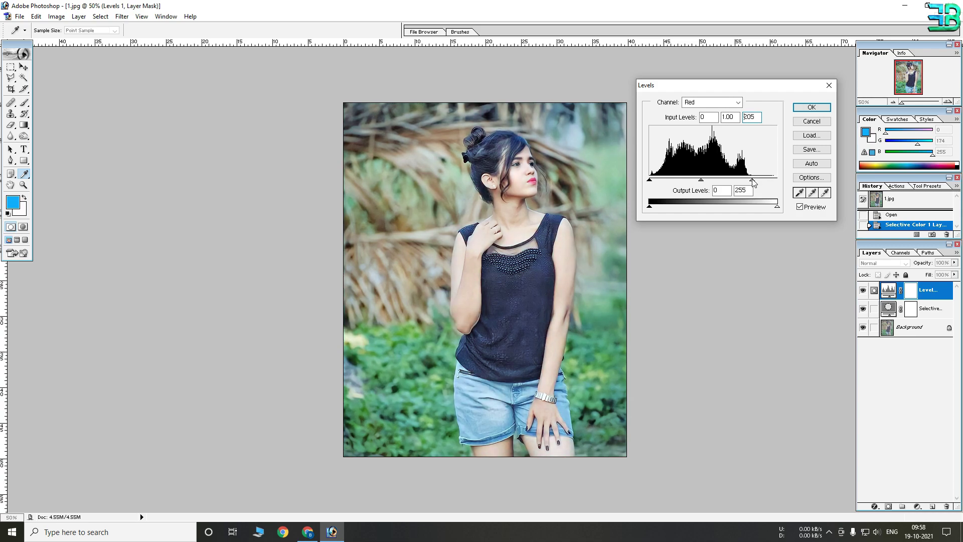
click(732, 103)
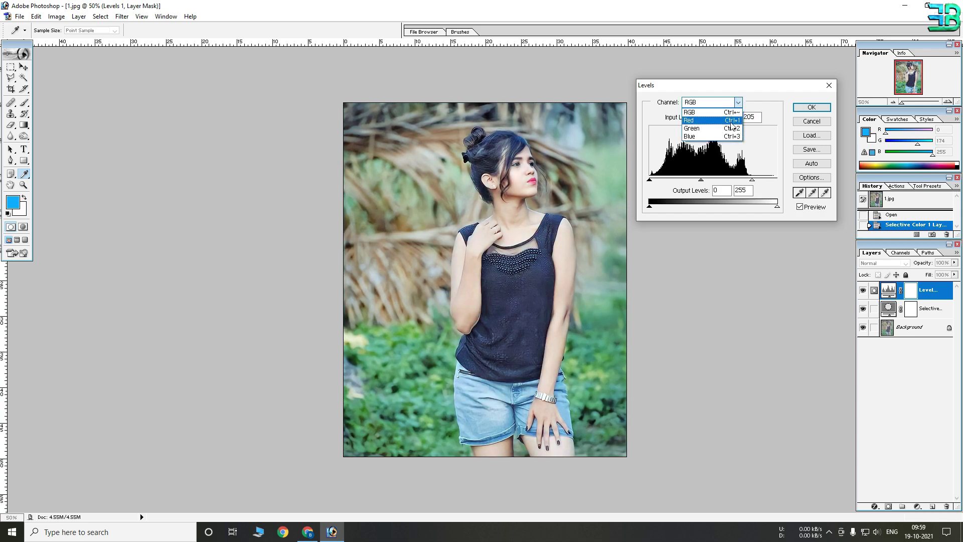
click(702, 124)
drag(777, 179, 747, 180)
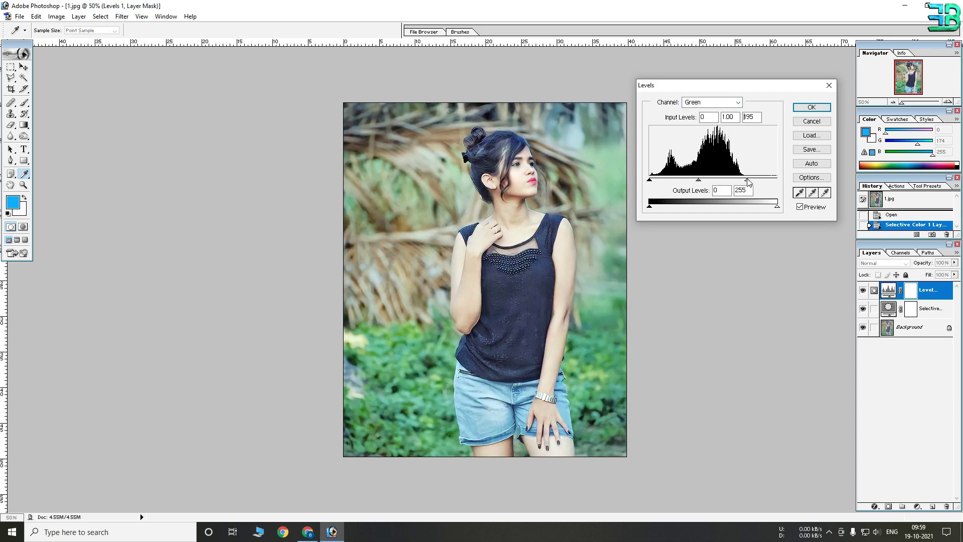
drag(756, 186, 755, 184)
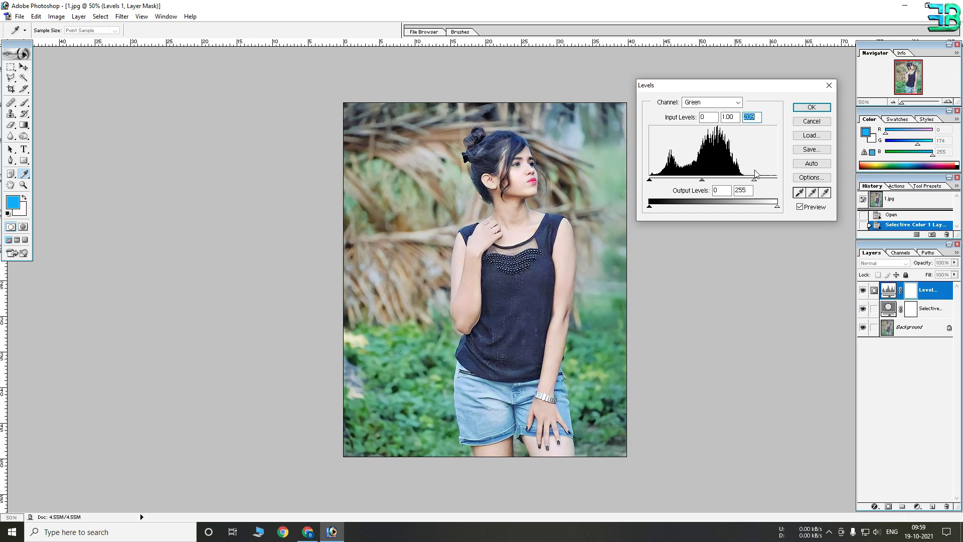
click(811, 108)
Select the Brush with default black and white colours, and toggle both adjustment layers to compare
key(b)
key(d)
drag(863, 289, 866, 312)
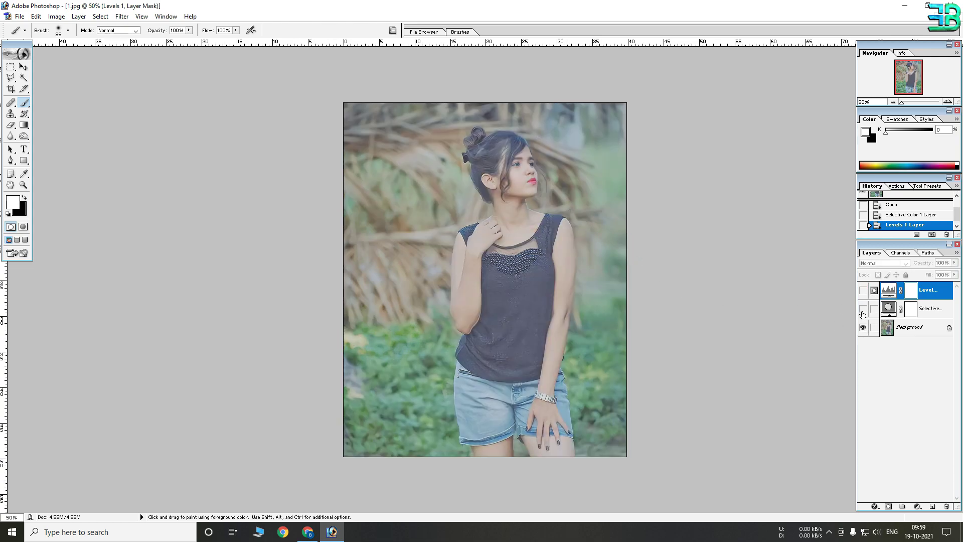
click(863, 310)
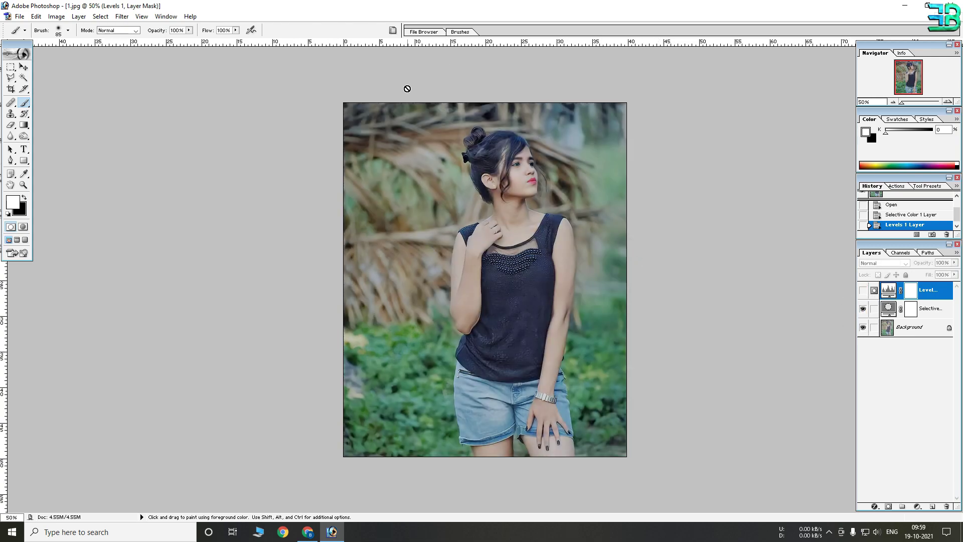
click(863, 291)
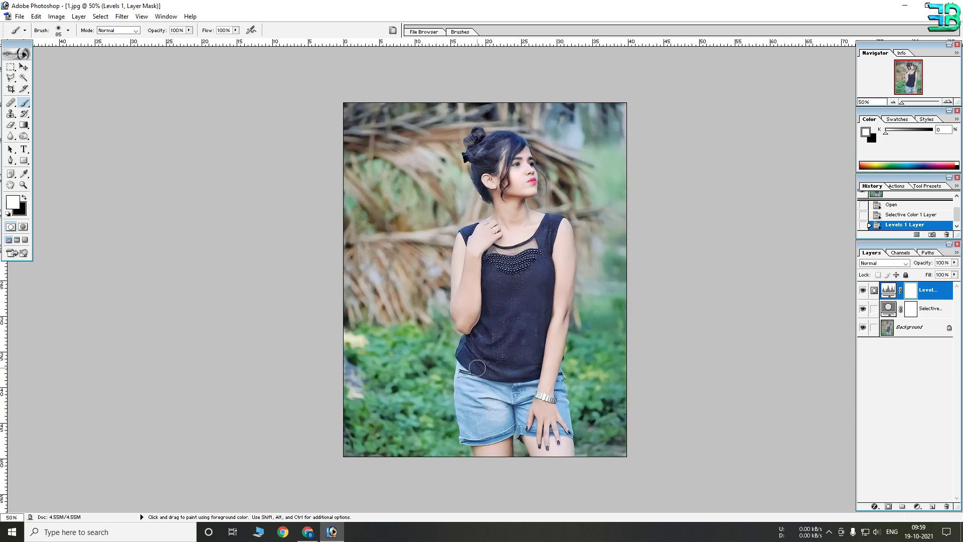
Create layer set Set 1 holding the Levels and Selective Color layers, then compare it on and off
click(902, 507)
drag(928, 301, 875, 288)
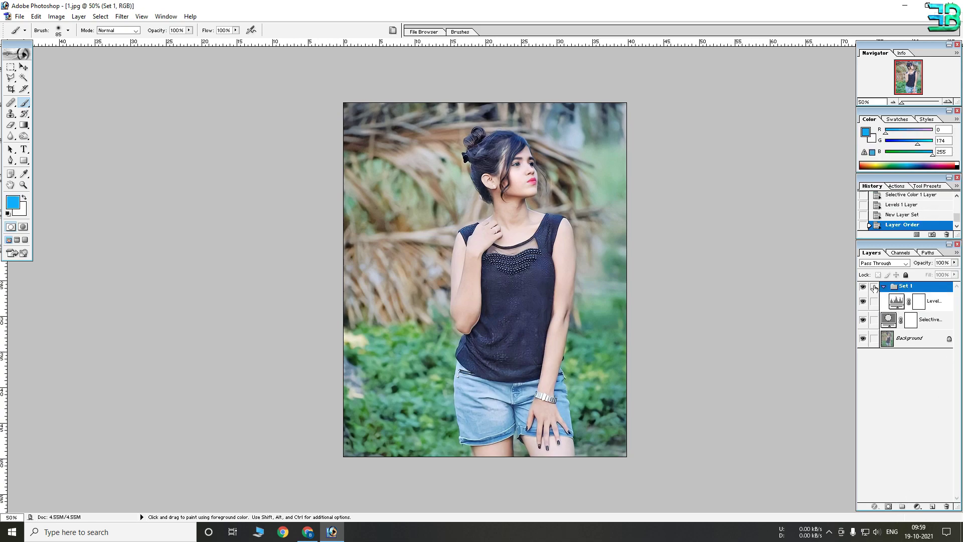
click(883, 287)
drag(930, 301, 892, 290)
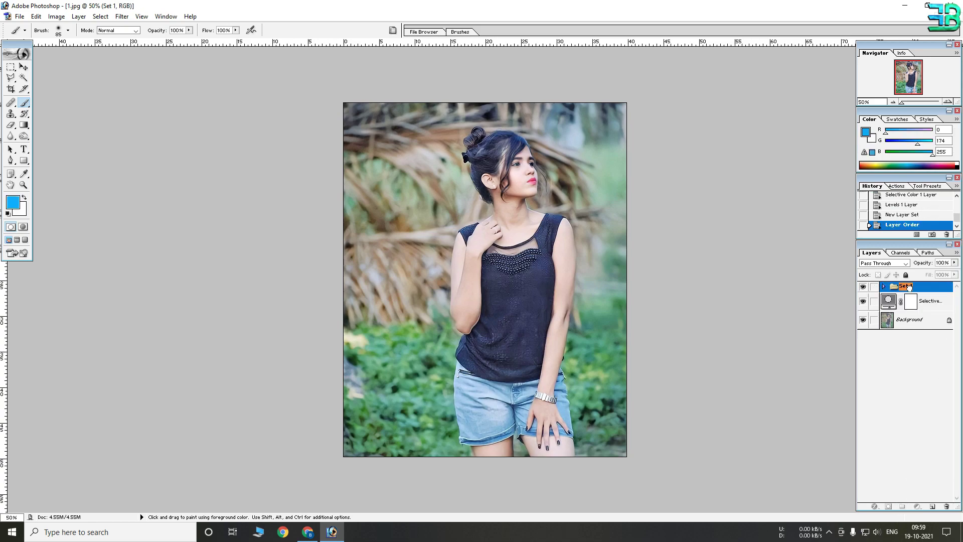
click(883, 286)
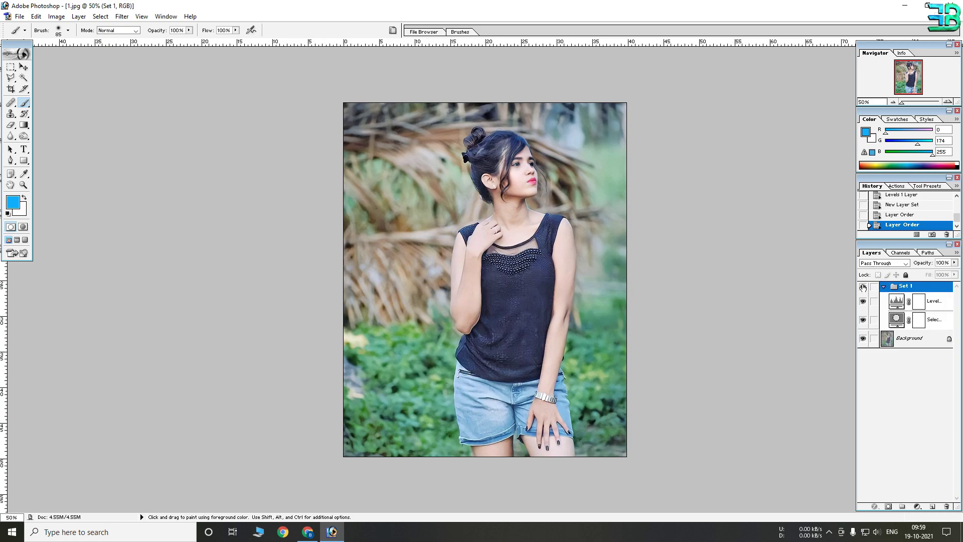
click(863, 287)
click(862, 287)
click(883, 287)
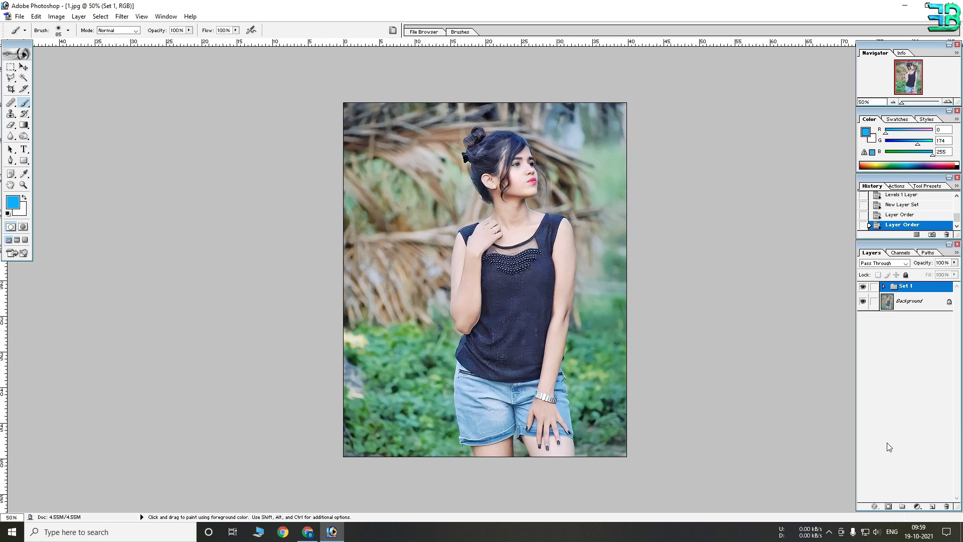
click(914, 508)
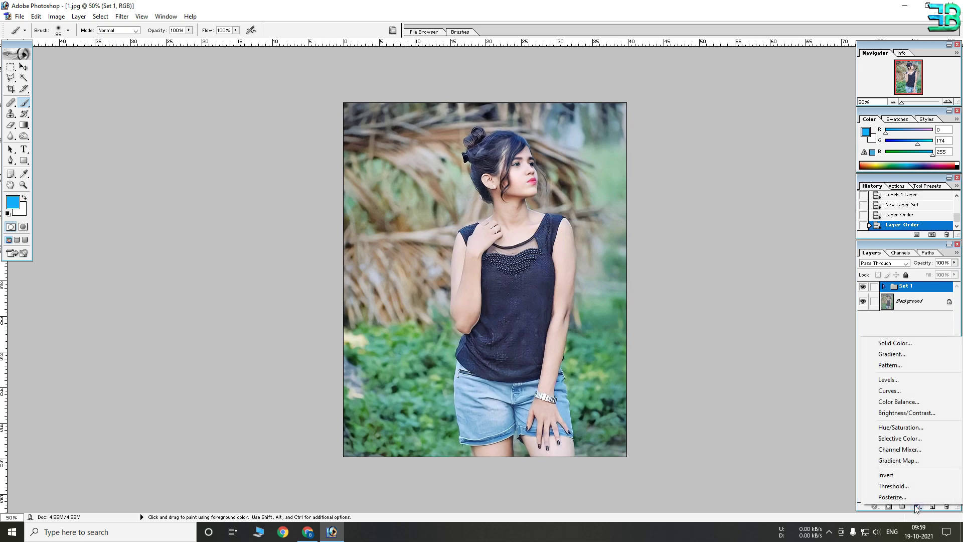
Add a new Selective Color layer, reducing cyan in the Reds and Yellows
click(940, 440)
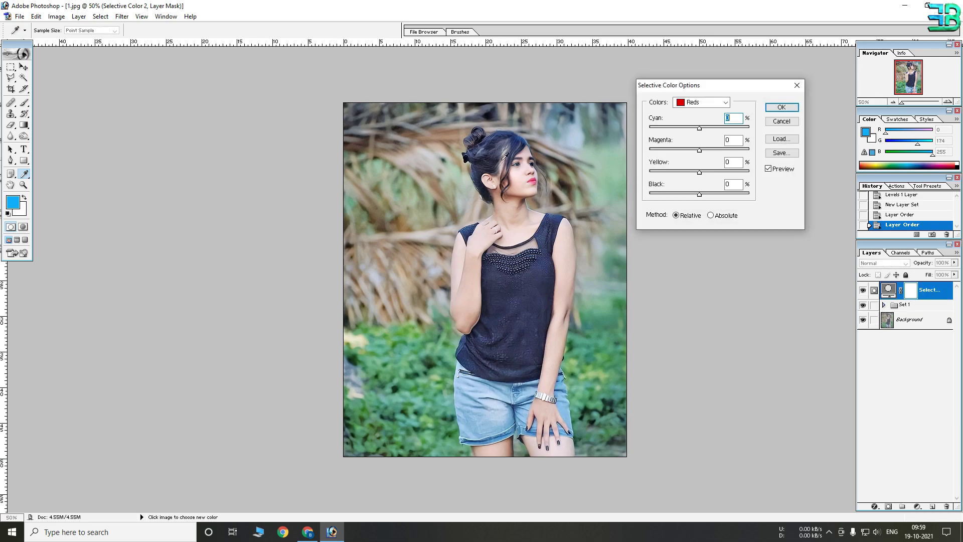
drag(700, 128, 690, 128)
click(698, 107)
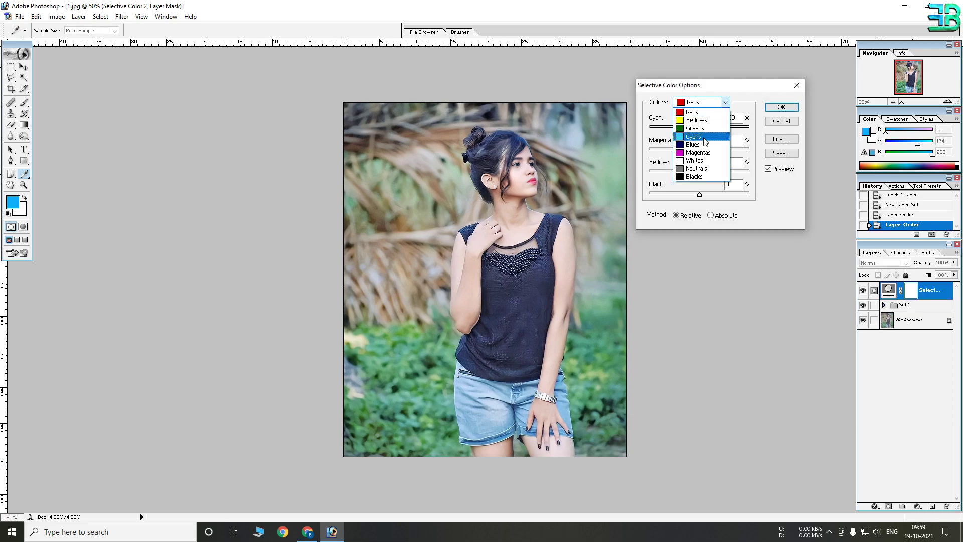
drag(699, 128, 681, 128)
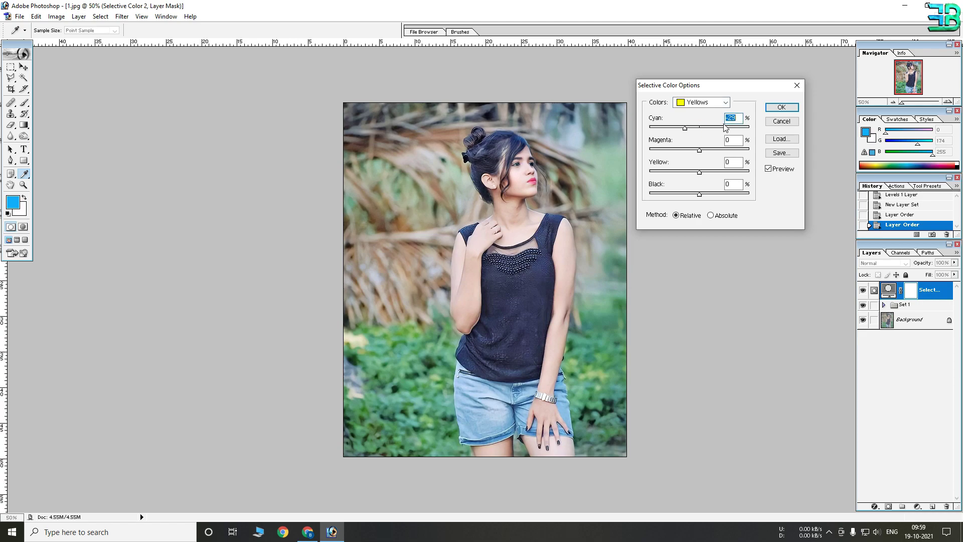
Set the Greens to Cyan +100, Magenta -100, Yellow +100, Black +100
click(710, 103)
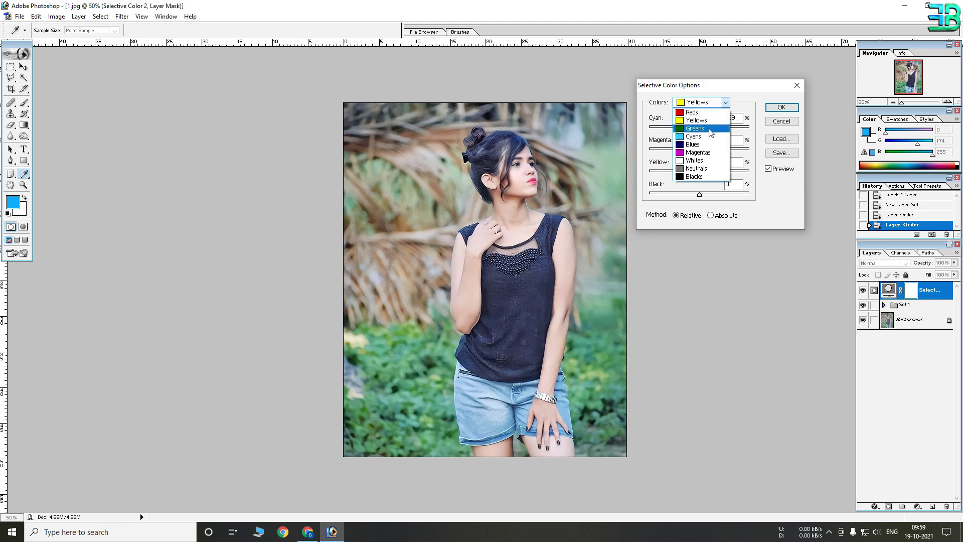
click(703, 132)
drag(698, 128, 765, 131)
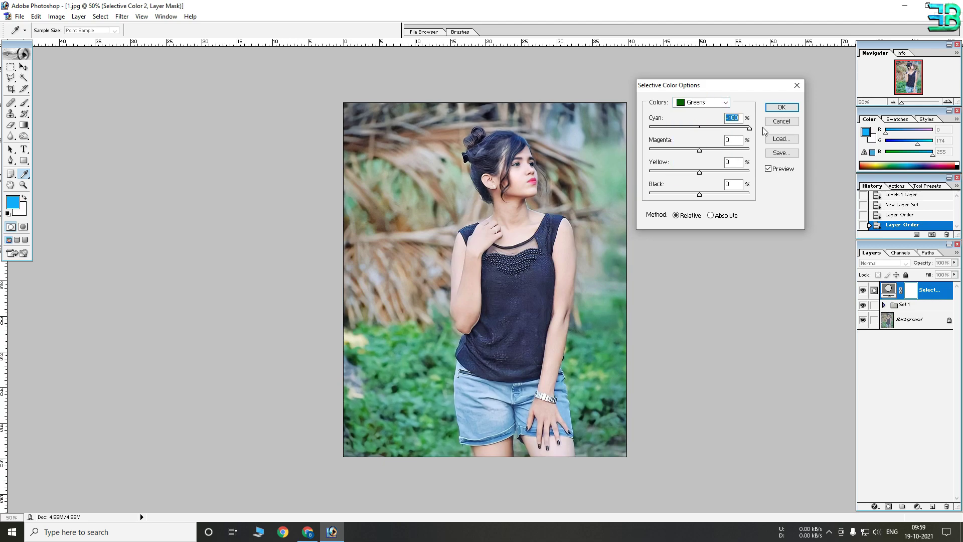
drag(701, 151, 647, 152)
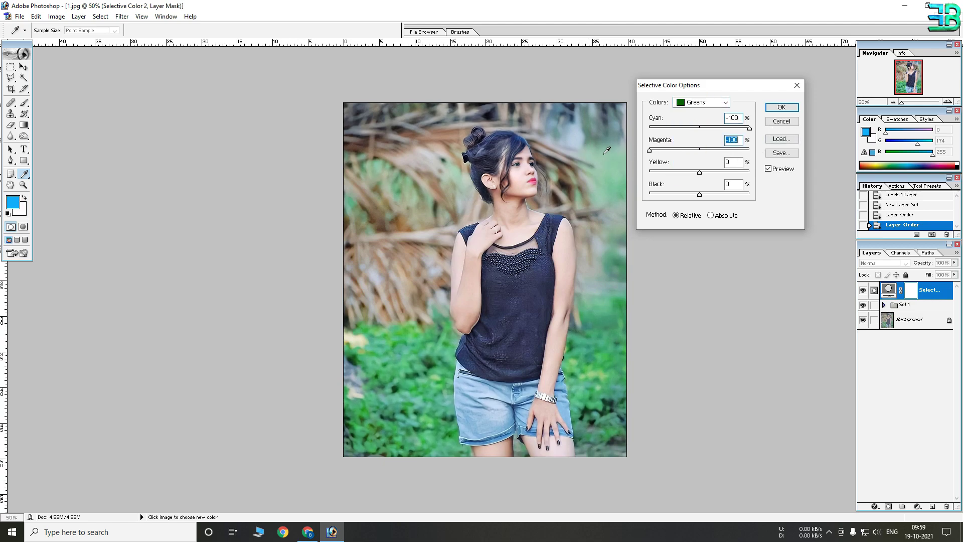
drag(698, 172, 763, 173)
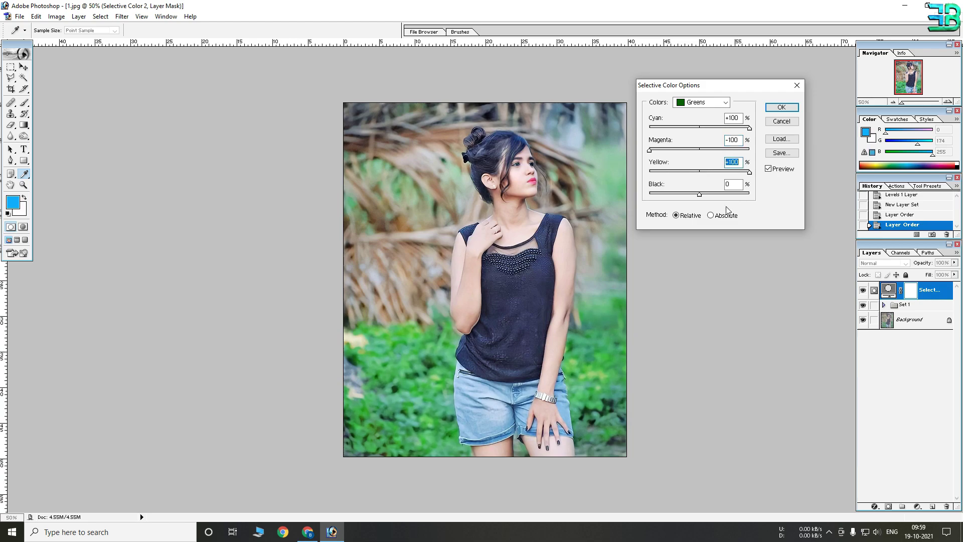
drag(700, 196, 805, 195)
Set the Cyans to Cyan +100, Magenta +100, Yellow +34, Black +27 and apply
click(702, 103)
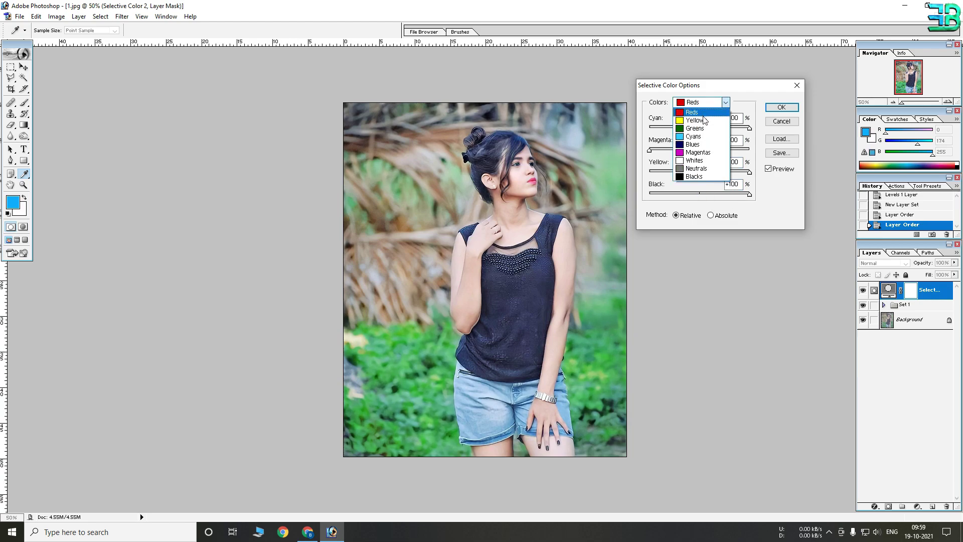
click(697, 135)
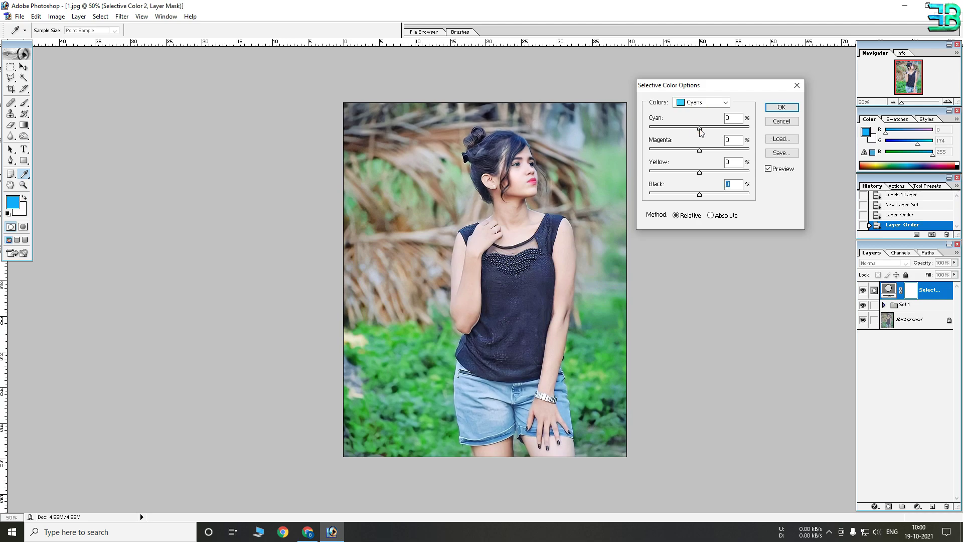
drag(700, 129, 805, 131)
click(610, 145)
drag(699, 150, 725, 171)
click(749, 150)
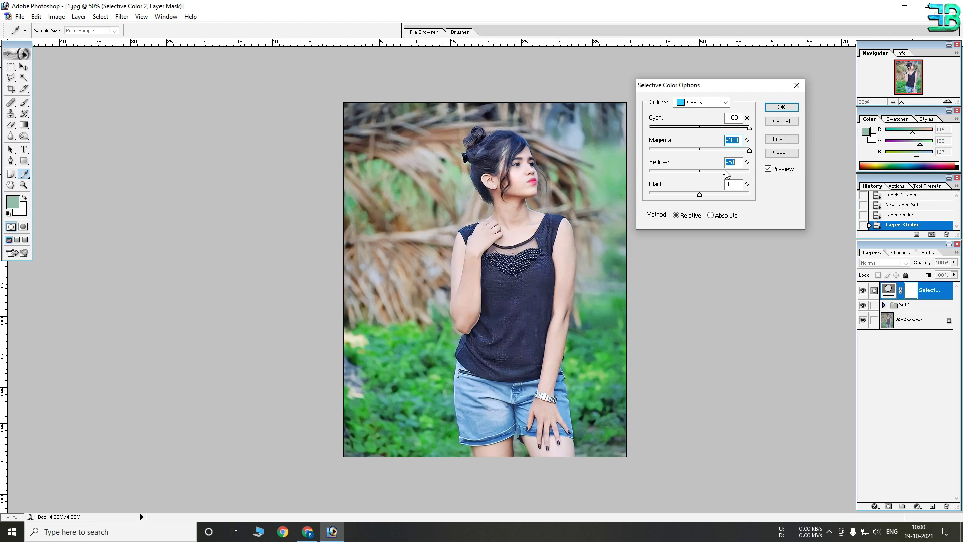
drag(725, 172, 716, 171)
click(713, 194)
click(701, 102)
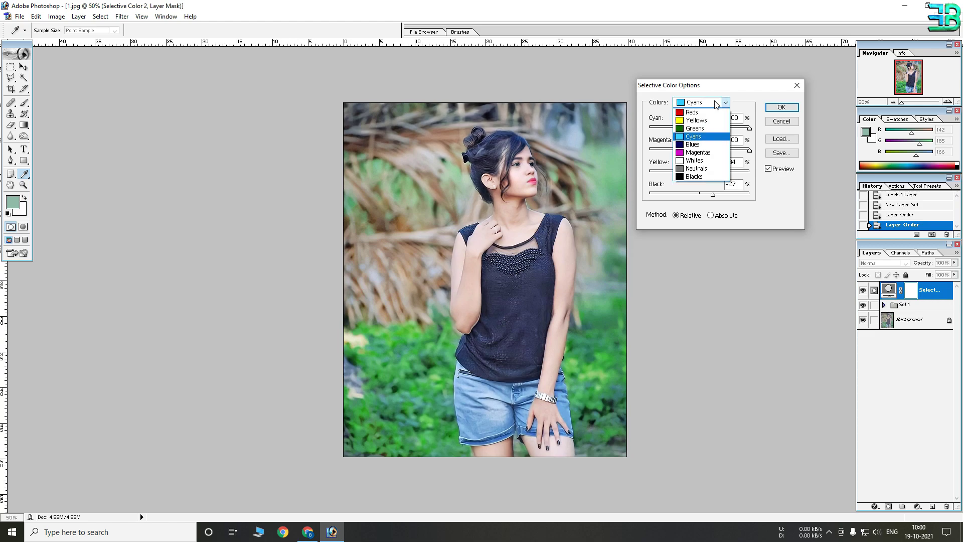
click(782, 108)
Move the second Selective Color layer into the Set 1 group
key(b)
key(ctrl+minus)
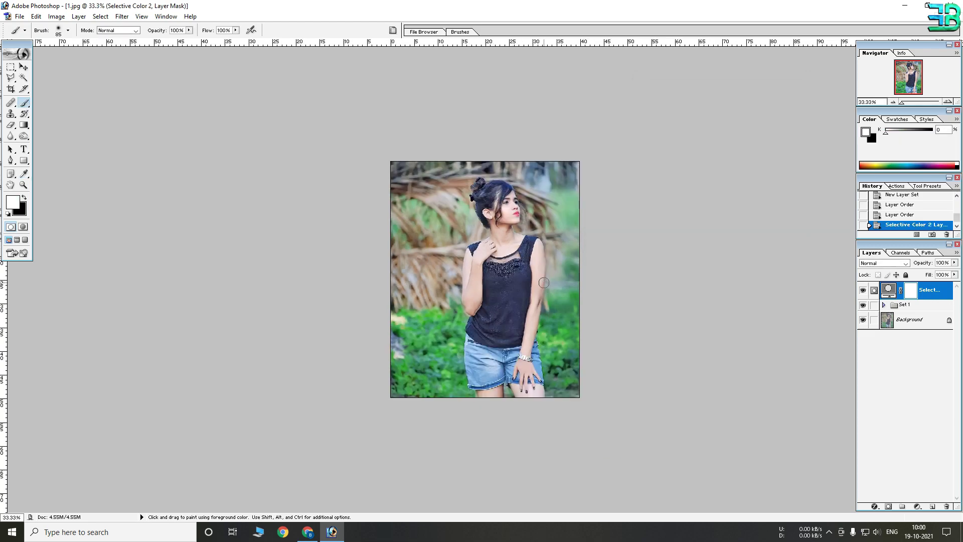
key(ctrl+plus)
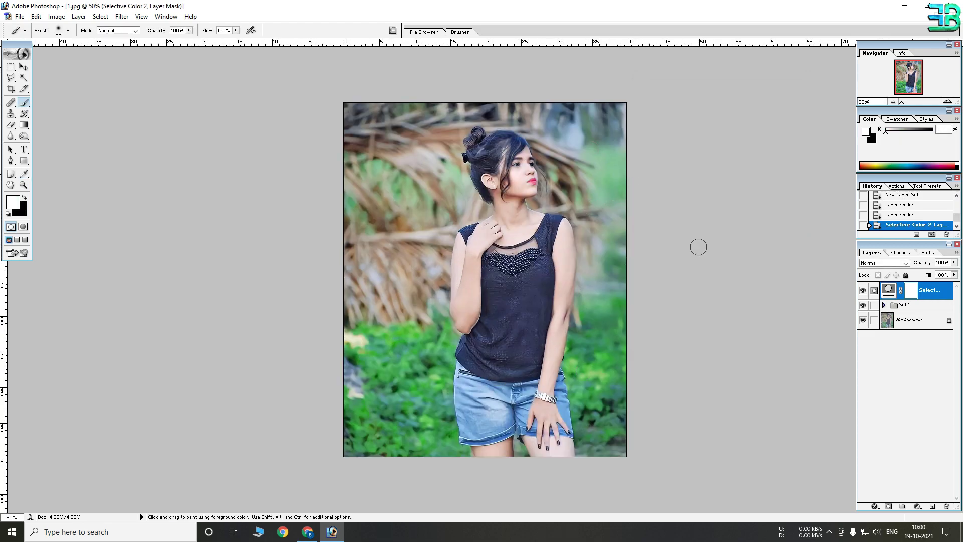
click(885, 305)
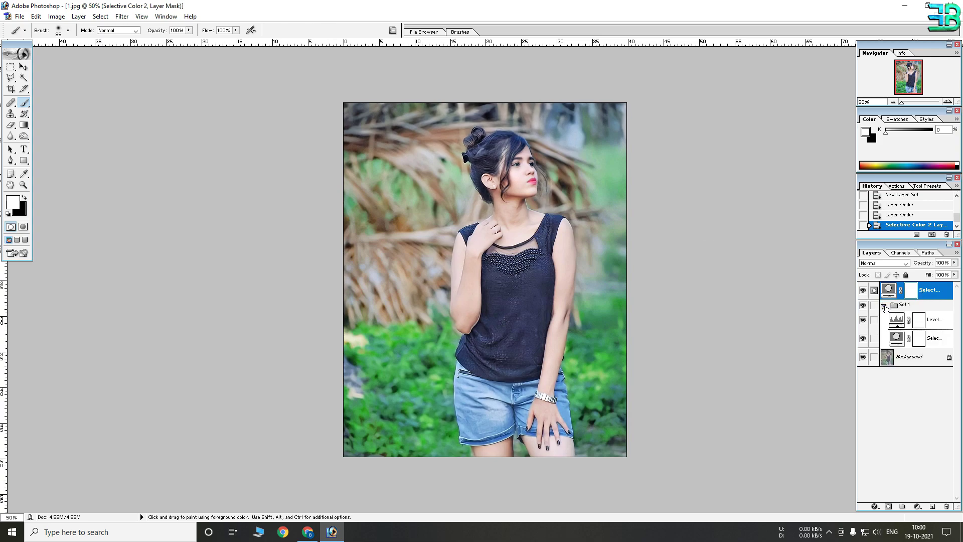
drag(926, 292, 932, 315)
click(884, 286)
click(862, 287)
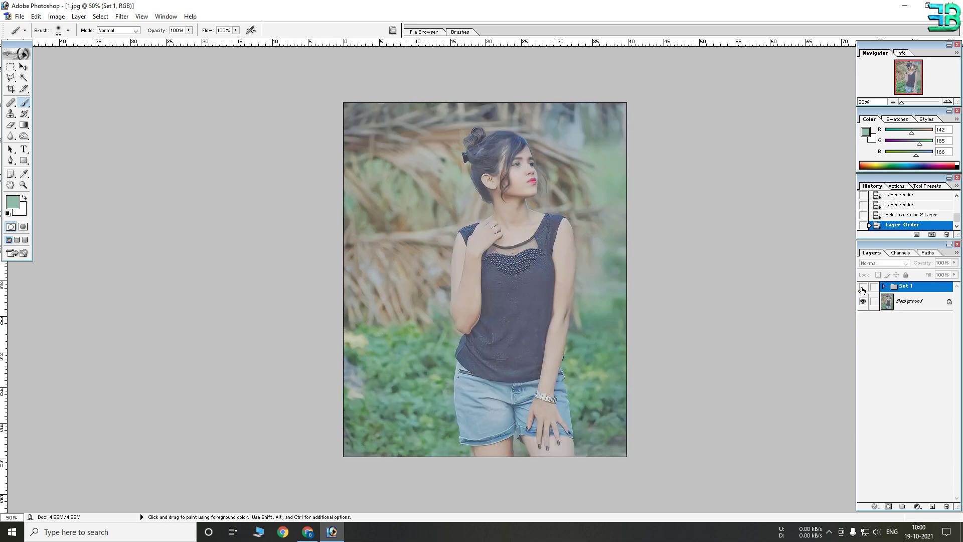
Add a Hue/Saturation adjustment layer and move it into Set 1
click(918, 507)
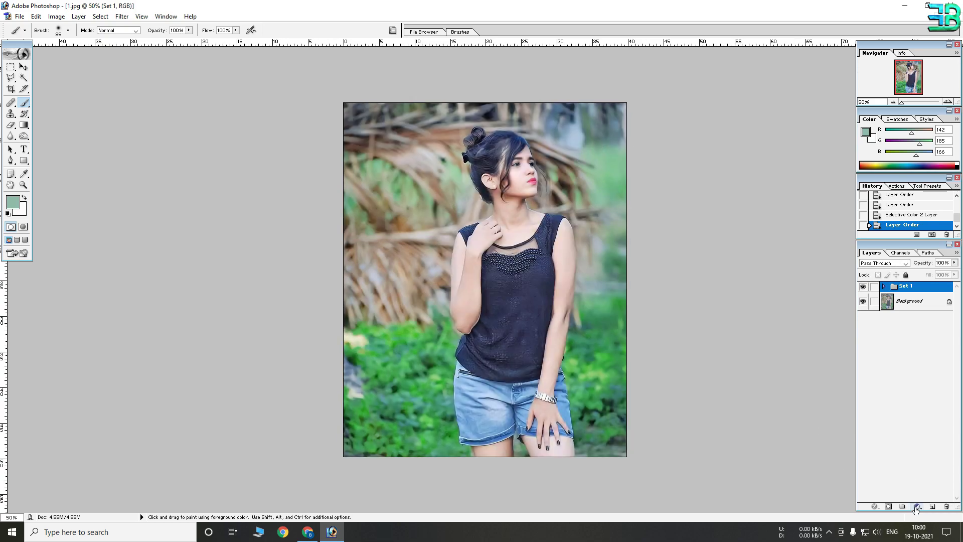
click(902, 430)
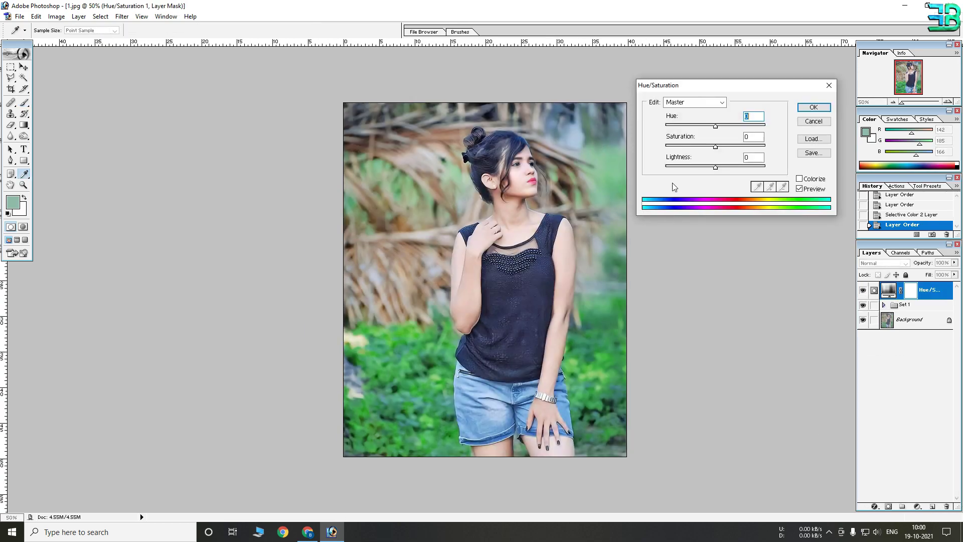
key(Tab)
click(813, 107)
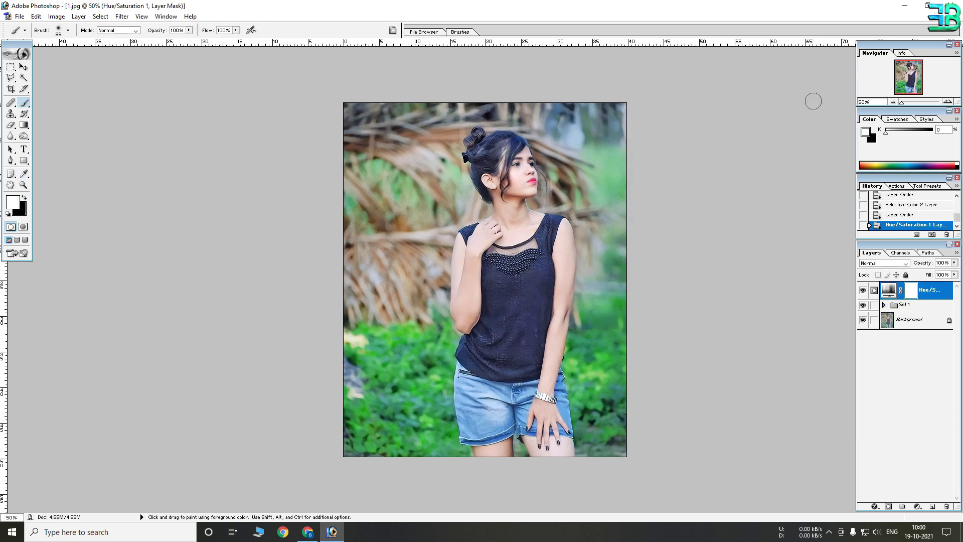
click(883, 305)
mouse_move(933, 290)
mouse_down()
mouse_move(936, 312)
mouse_move(895, 304)
mouse_up()
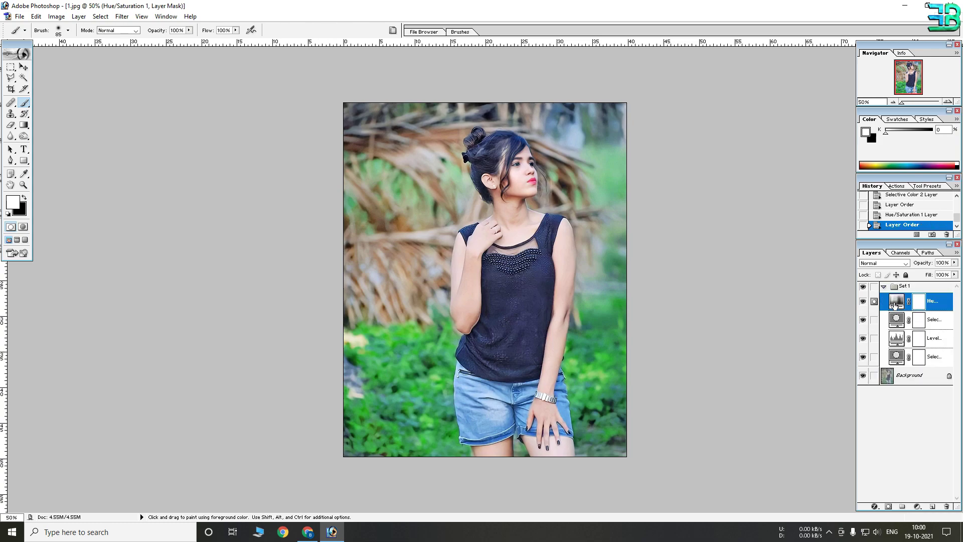
Duplicate the Background layer and move the Background copy into Set 1
right_click(913, 374)
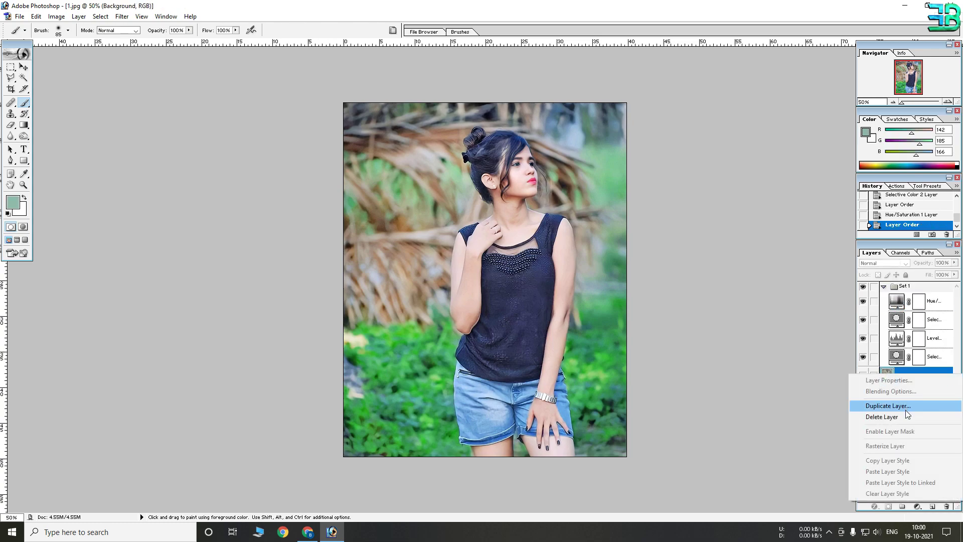
click(883, 410)
click(436, 161)
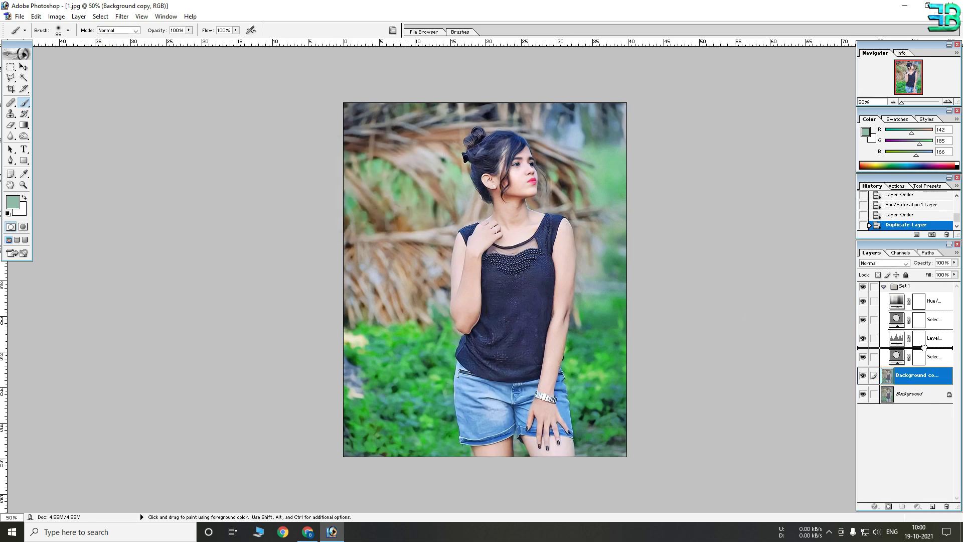
mouse_move(922, 360)
mouse_down()
mouse_move(922, 348)
mouse_move(932, 384)
mouse_up()
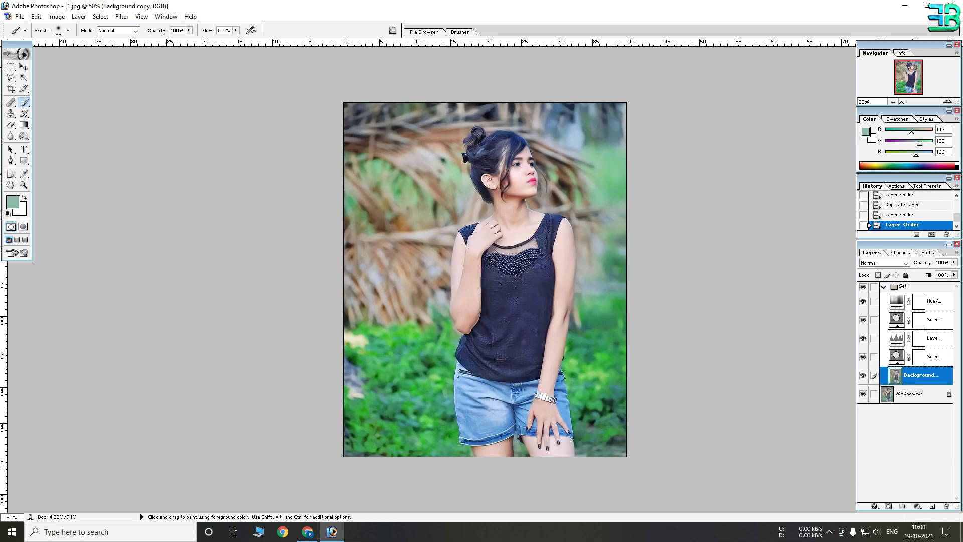
Link Set 1's layers, duplicate the group, and merge it into Set 1 copy with Ctrl+E
key(ctrl+minus)
click(876, 286)
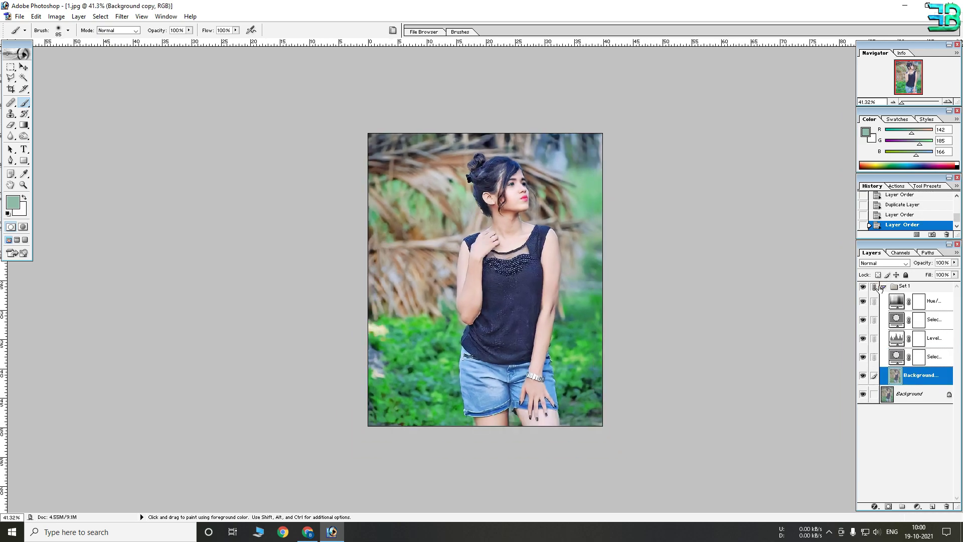
click(884, 286)
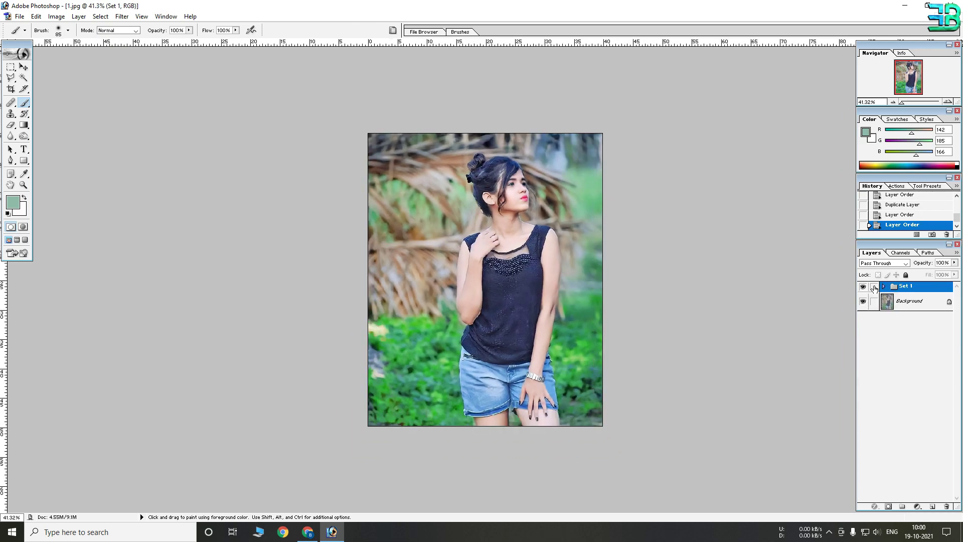
right_click(919, 292)
click(903, 297)
click(427, 161)
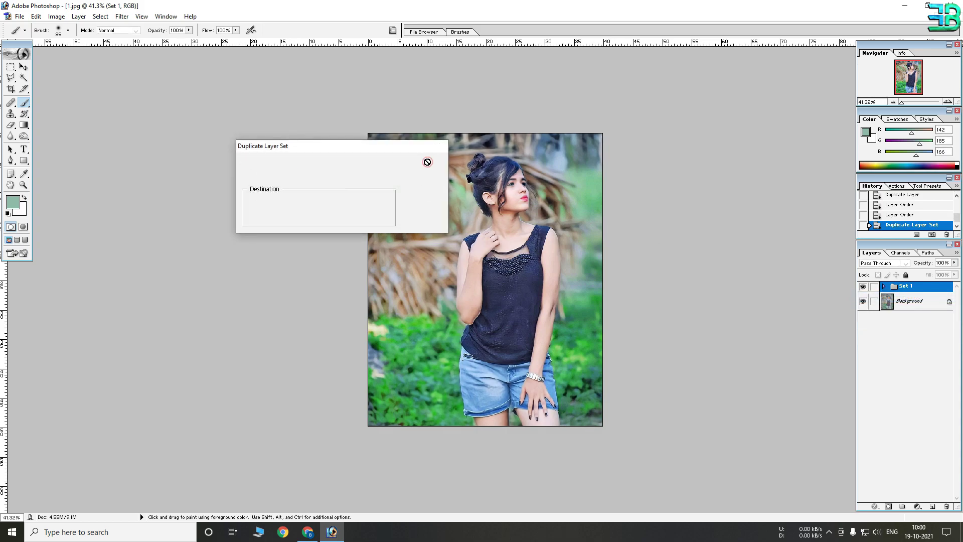
key(ctrl+e)
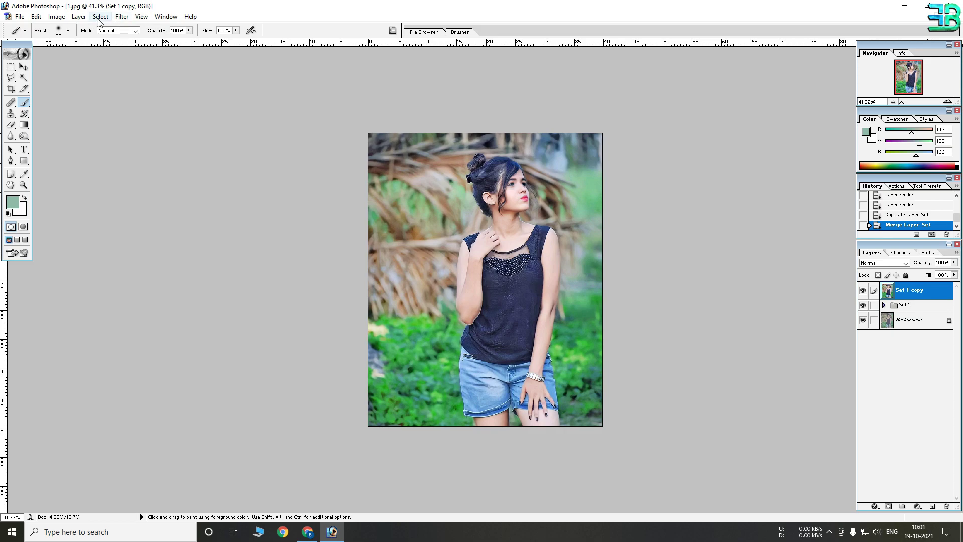
Apply a 10-pixel Gaussian Blur to Set 1 copy and add an inverted black layer mask
click(122, 17)
click(279, 109)
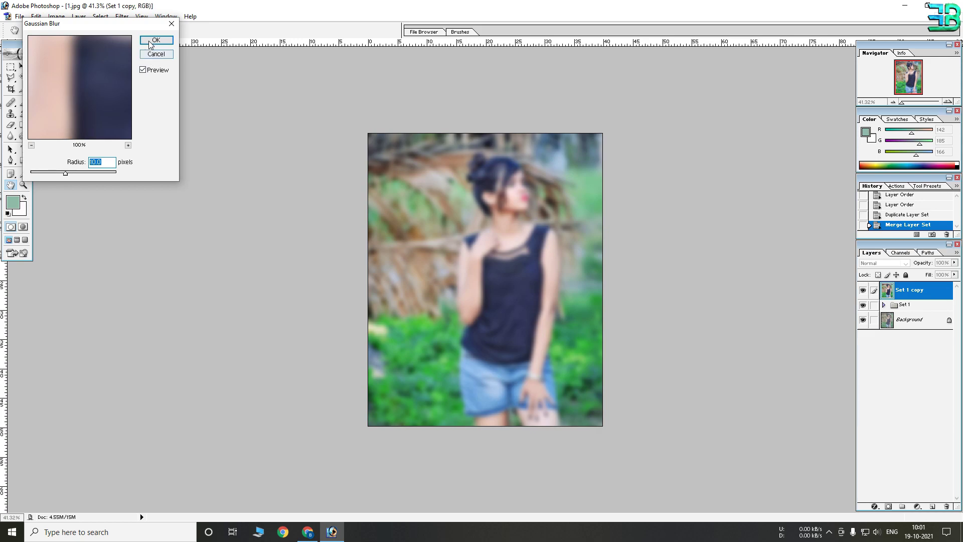
key(Return)
key(b)
key(ctrl+plus)
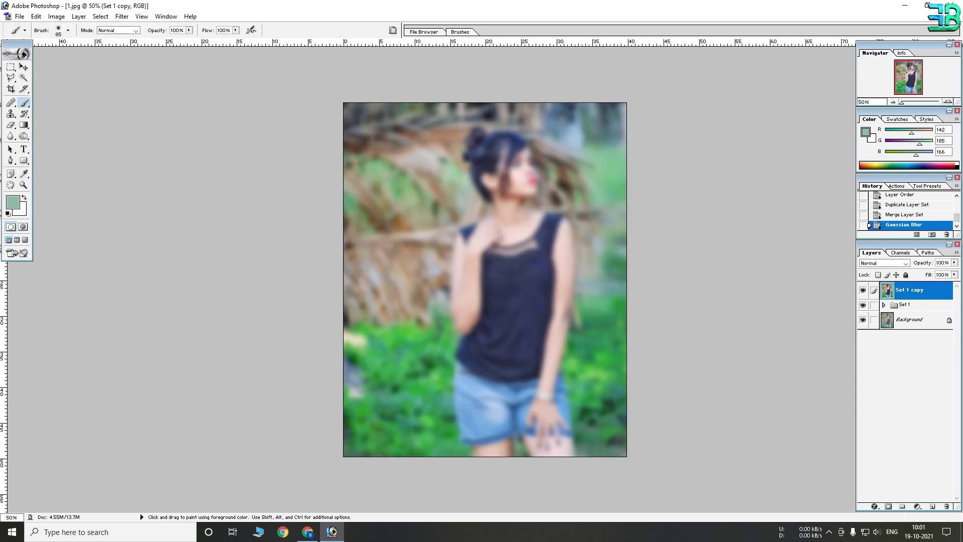
click(889, 507)
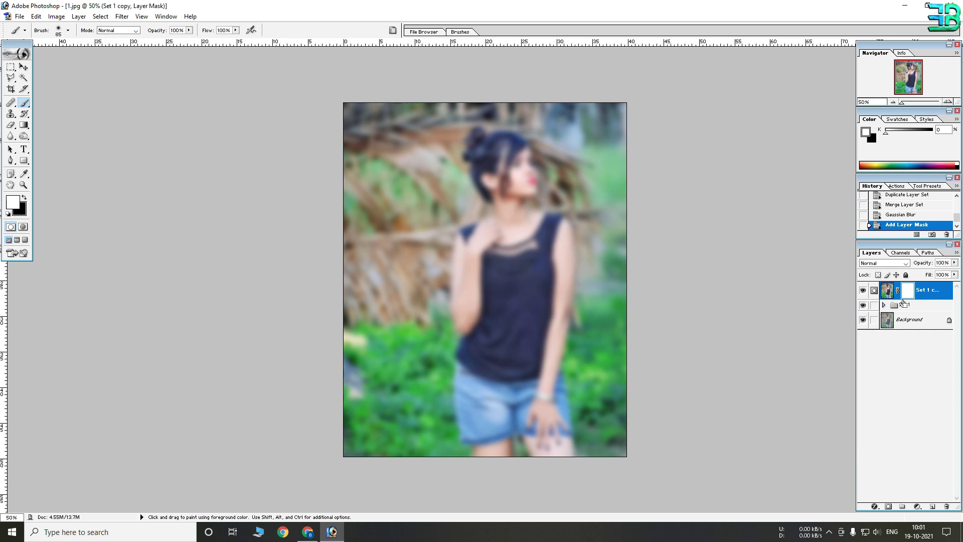
key(ctrl+i)
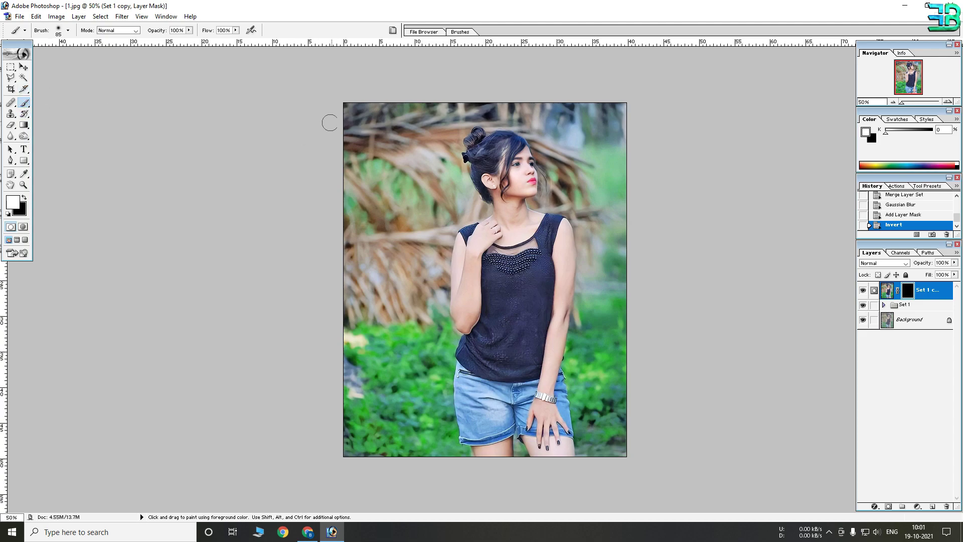
Paint white on Set 1 copy's mask over the left, top and right background around the woman
mouse_move(354, 126)
mouse_down()
mouse_move(387, 123)
mouse_move(344, 173)
mouse_move(368, 447)
mouse_move(351, 469)
mouse_move(376, 473)
mouse_up()
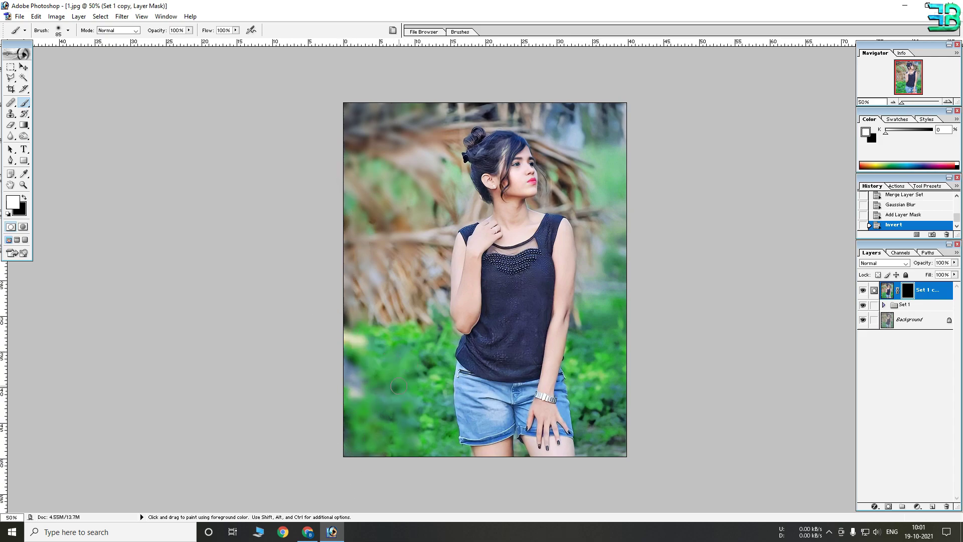
mouse_move(389, 314)
mouse_down()
mouse_move(386, 273)
mouse_move(413, 315)
mouse_up()
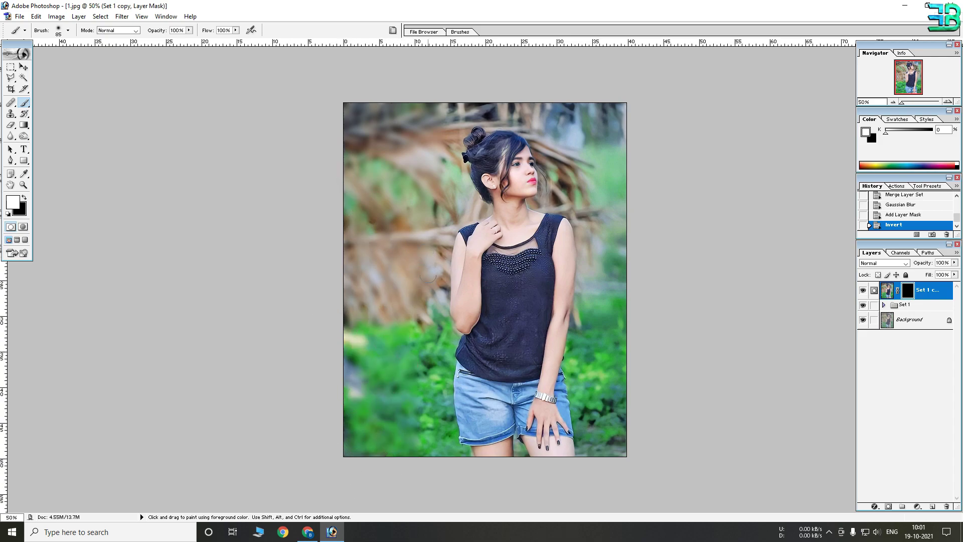
mouse_move(428, 276)
mouse_down()
mouse_move(436, 364)
mouse_move(428, 423)
mouse_up()
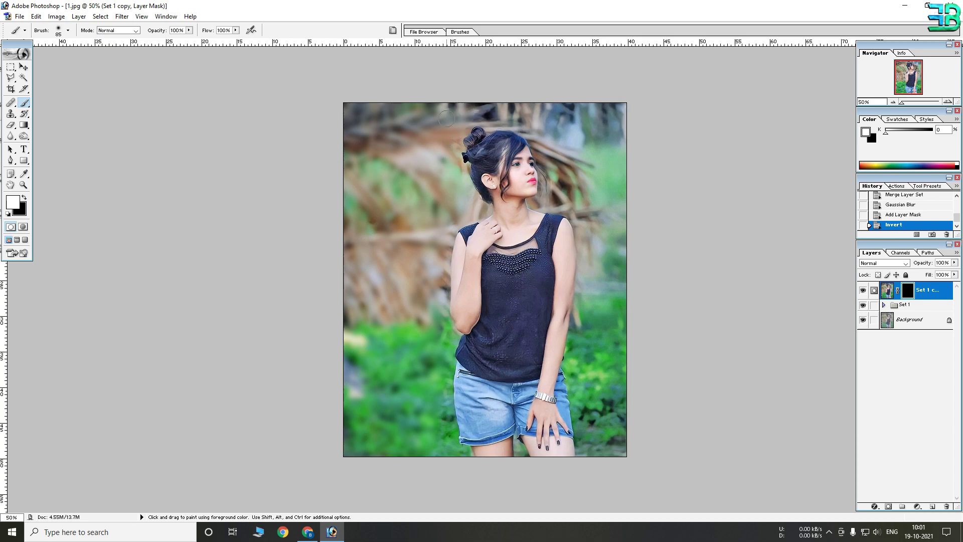
mouse_move(414, 103)
mouse_down()
mouse_move(527, 107)
mouse_move(516, 122)
mouse_move(537, 129)
mouse_move(565, 189)
mouse_move(567, 113)
mouse_move(559, 121)
mouse_up()
mouse_move(611, 157)
mouse_down()
mouse_move(600, 407)
mouse_move(617, 440)
mouse_move(587, 373)
mouse_move(595, 297)
mouse_up()
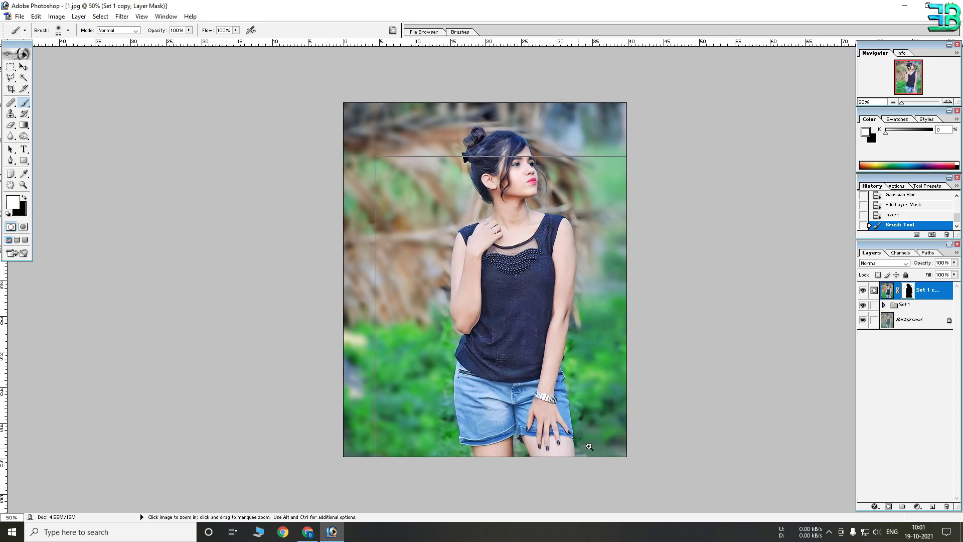
Zoom in on the shorts area and reduce the brush diameter to 39 px
drag(401, 346, 592, 444)
right_click(770, 329)
drag(818, 348, 805, 349)
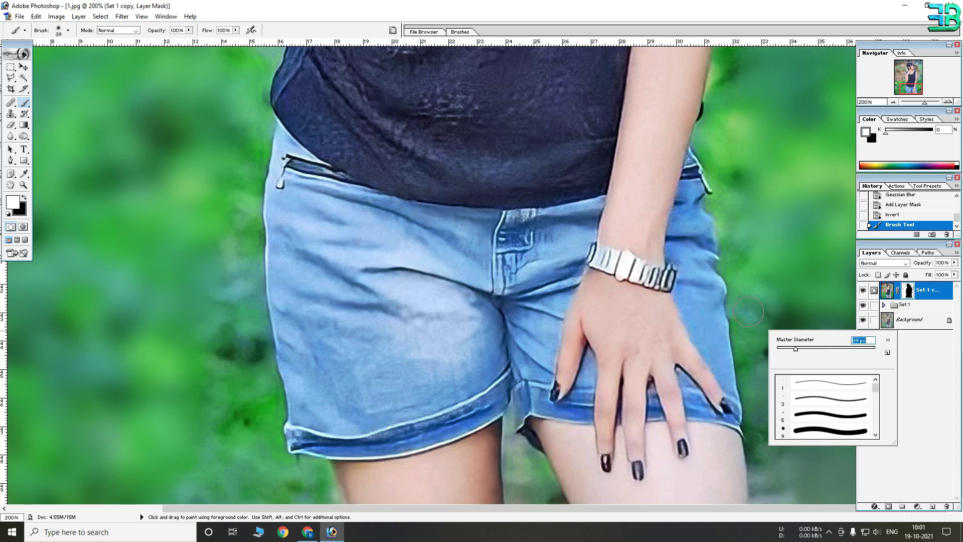
key(Return)
Refine the mask edges along the woman's outline with the smaller brush
drag(758, 291, 742, 255)
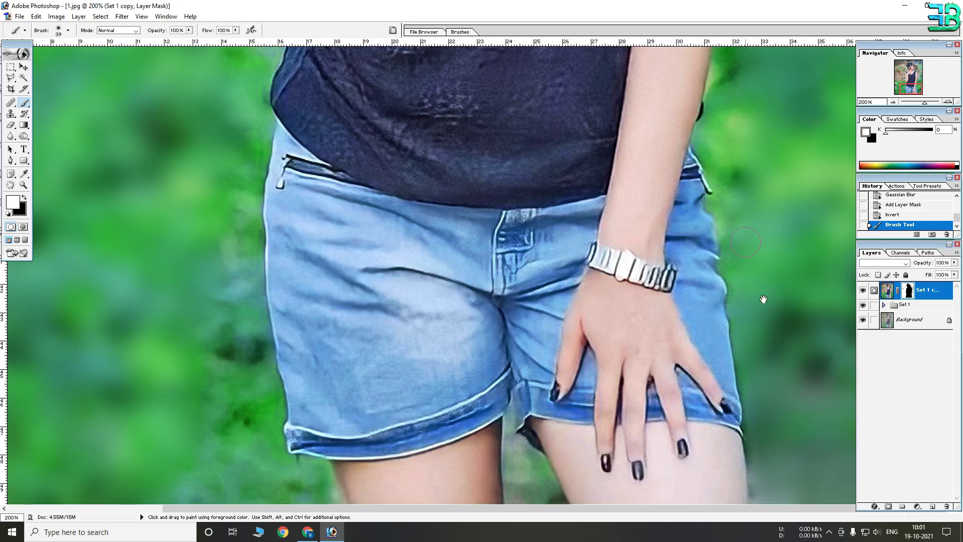
scroll(742, 256, up, 3)
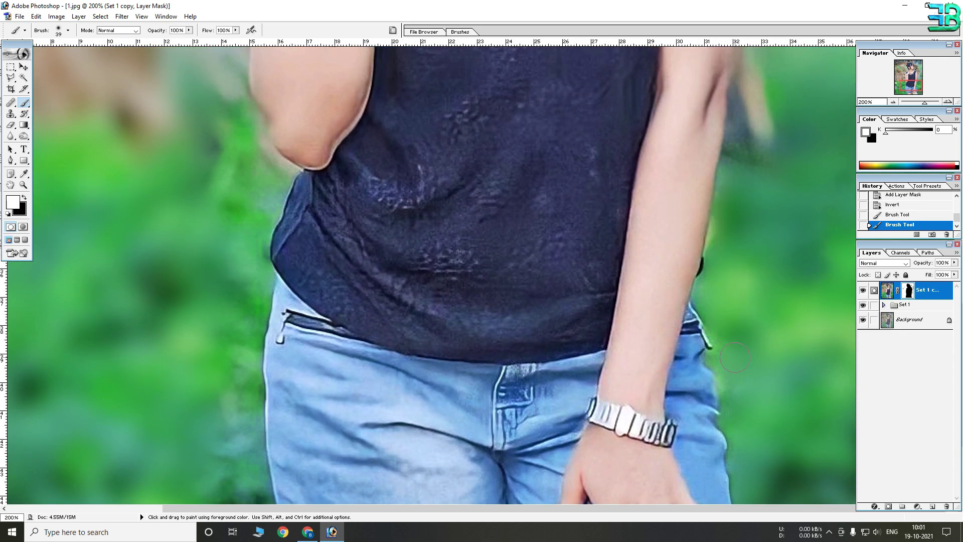
drag(737, 355, 742, 263)
scroll(742, 262, up, 2)
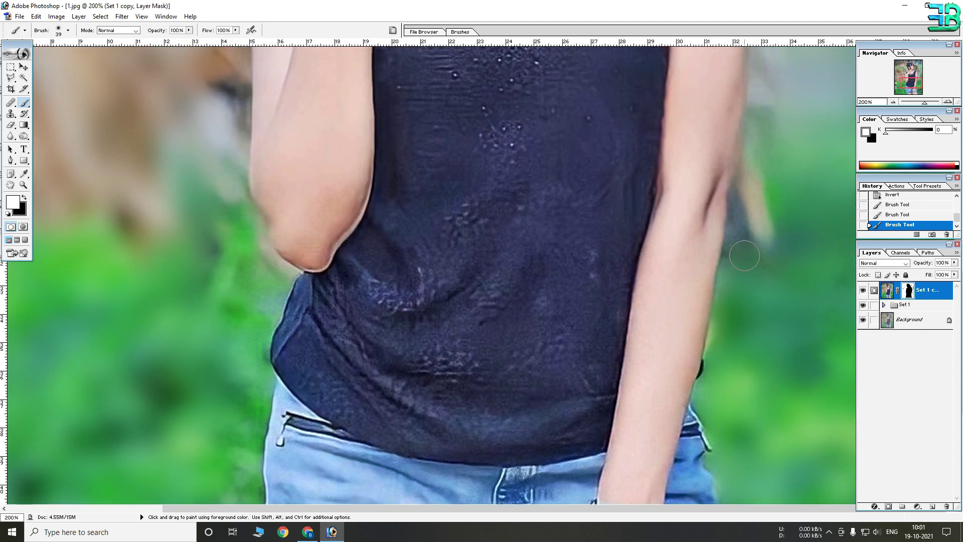
scroll(772, 191, up, 3)
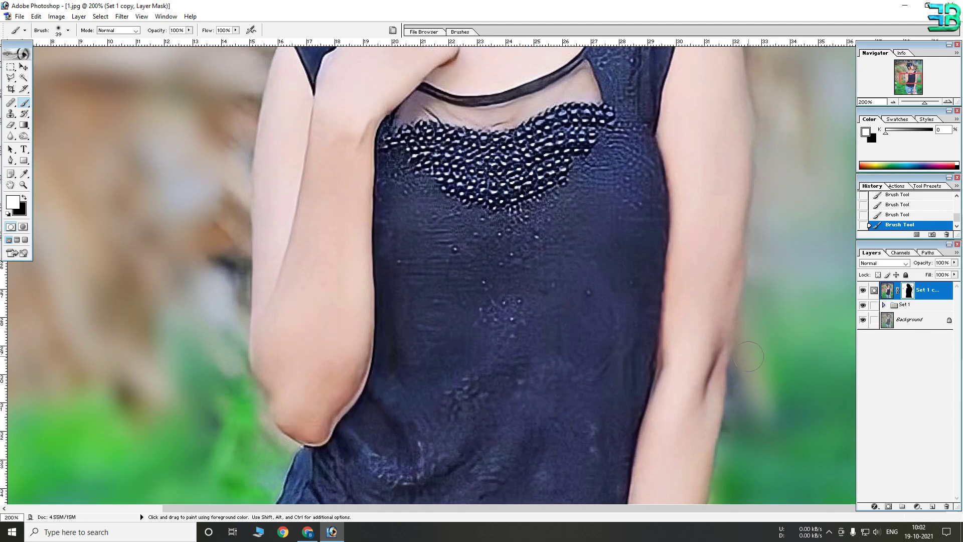
scroll(773, 191, up, 3)
drag(770, 160, 805, 193)
scroll(748, 121, up, 4)
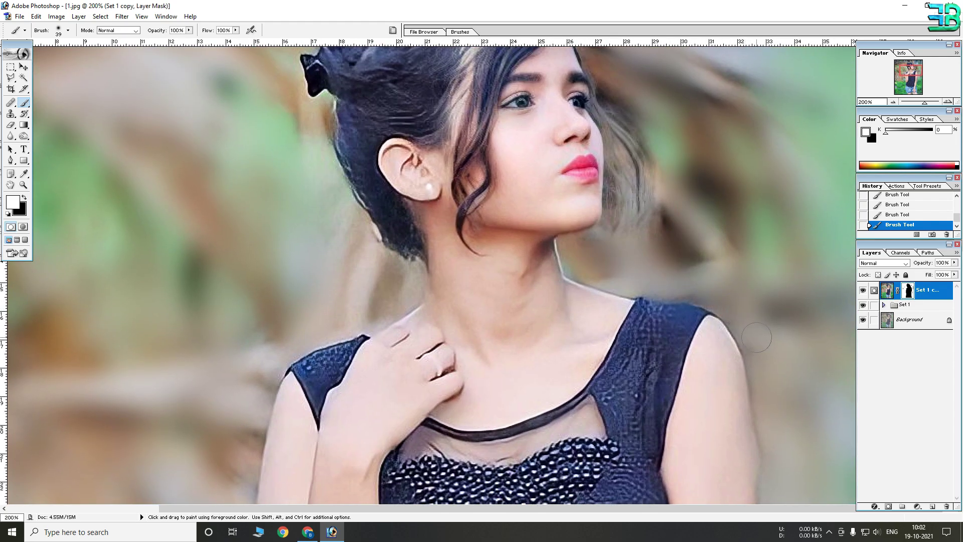
scroll(818, 268, up, 3)
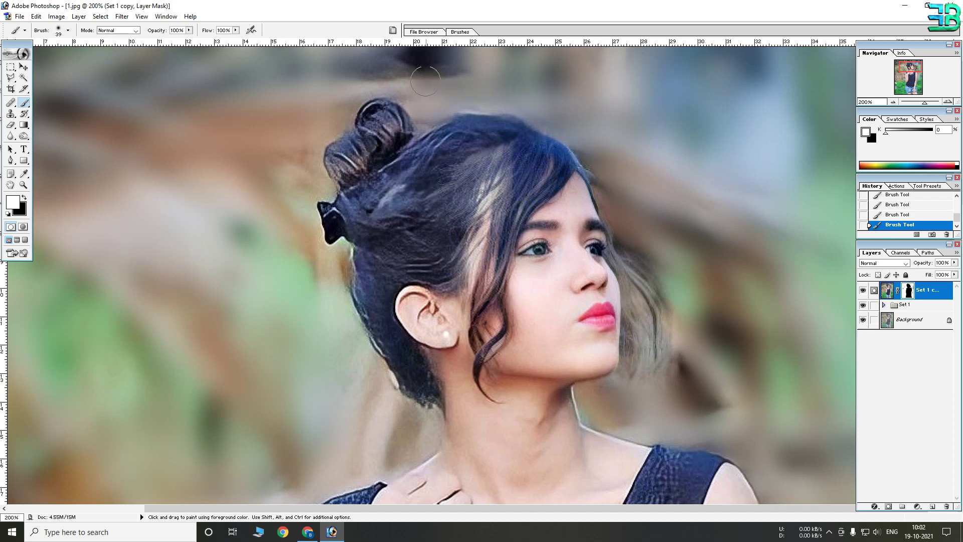
Check the mask along the hair bun, shoulder, elbow, jeans and shorts, then zoom out
mouse_move(382, 68)
mouse_down()
mouse_move(394, 59)
mouse_move(546, 94)
mouse_up()
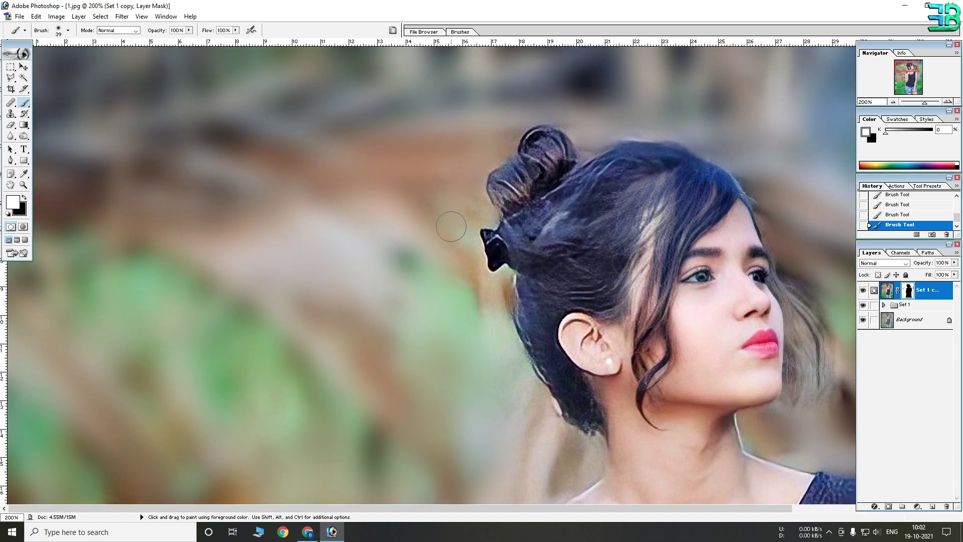
drag(530, 427, 509, 230)
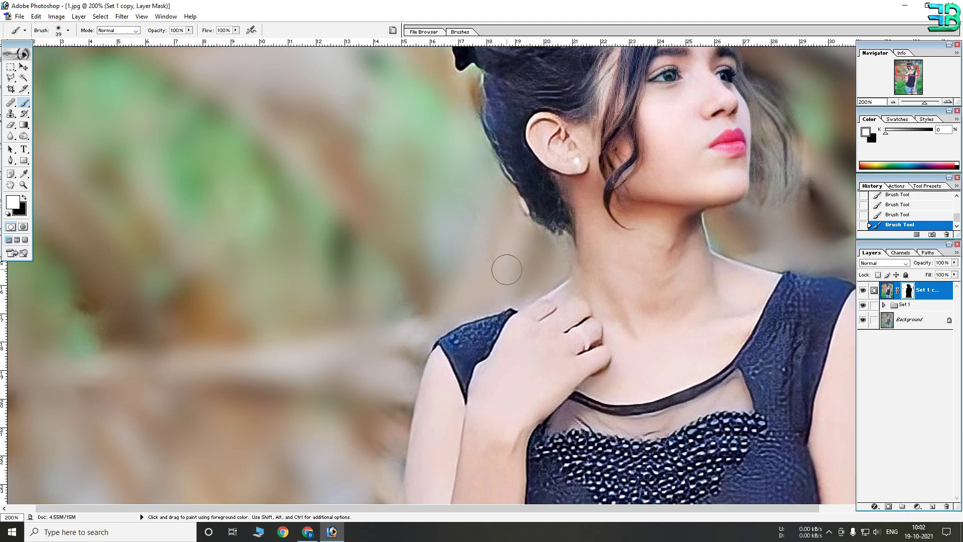
drag(402, 329, 394, 189)
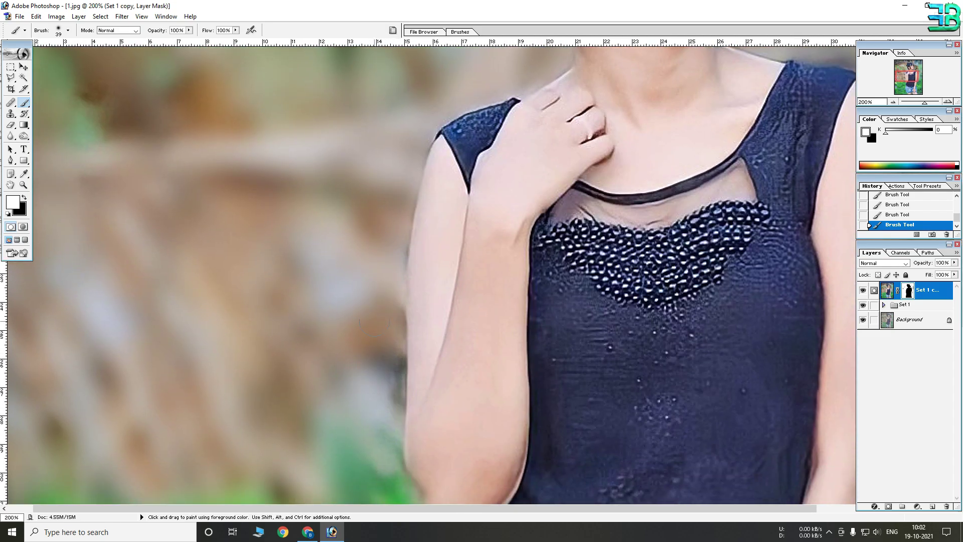
drag(383, 393, 400, 151)
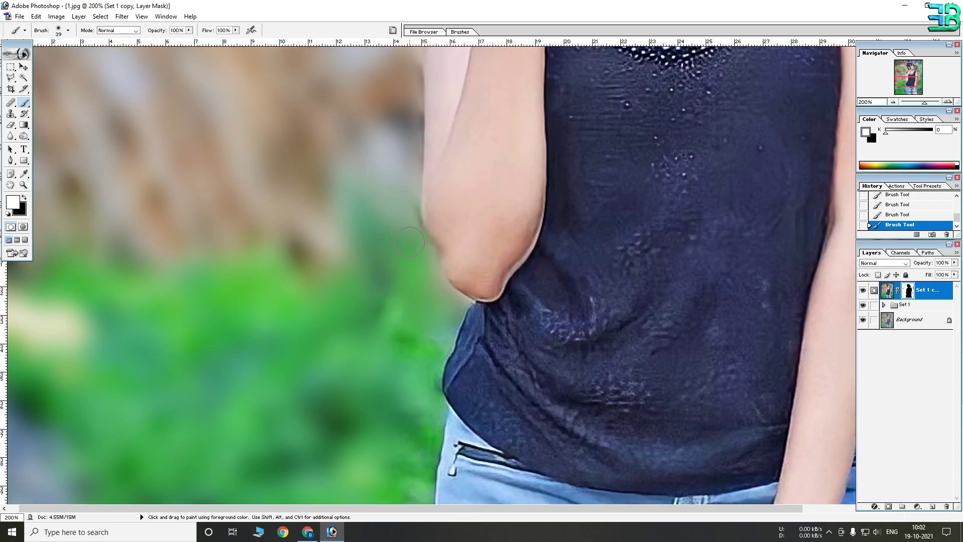
drag(408, 337, 390, 172)
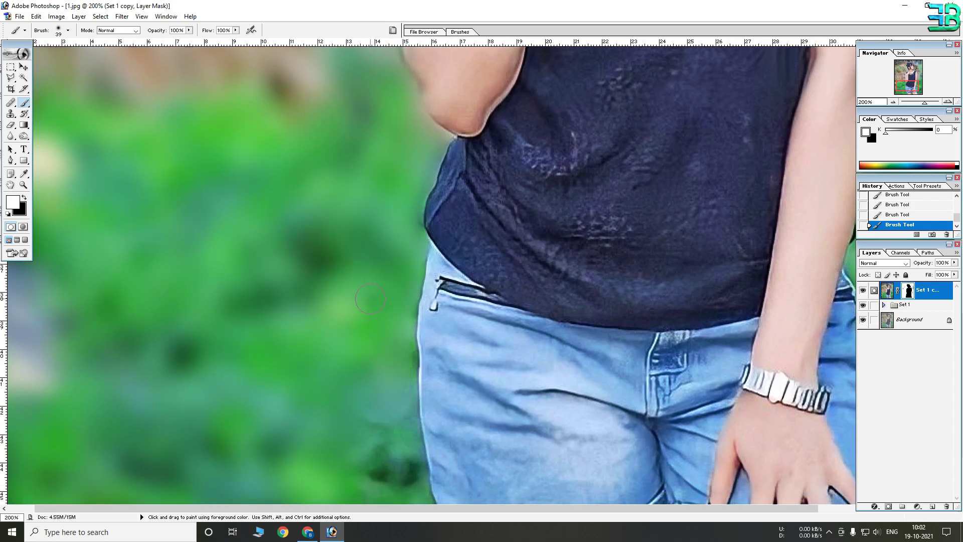
drag(391, 411, 377, 289)
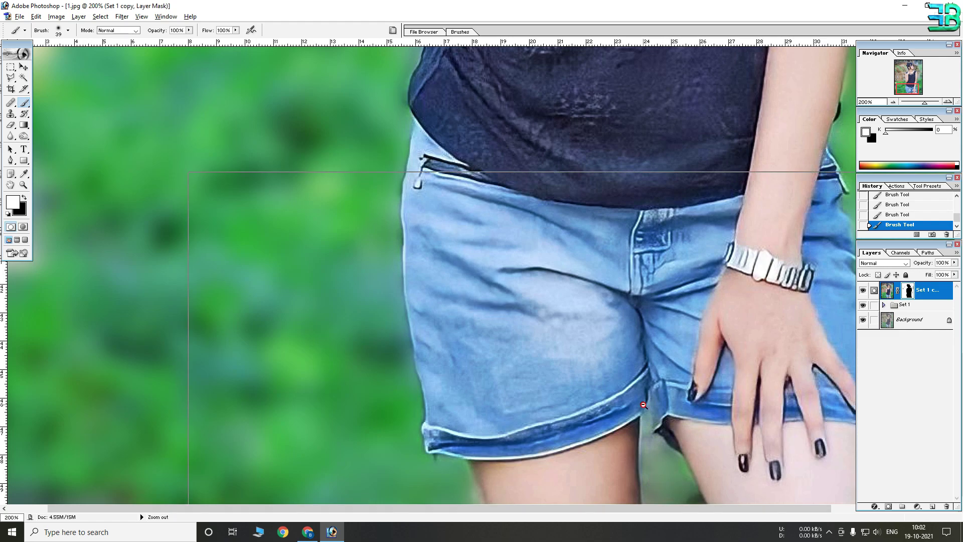
key(ctrl+minus)
key(ctrl+minus)
key(ctrl+minus)
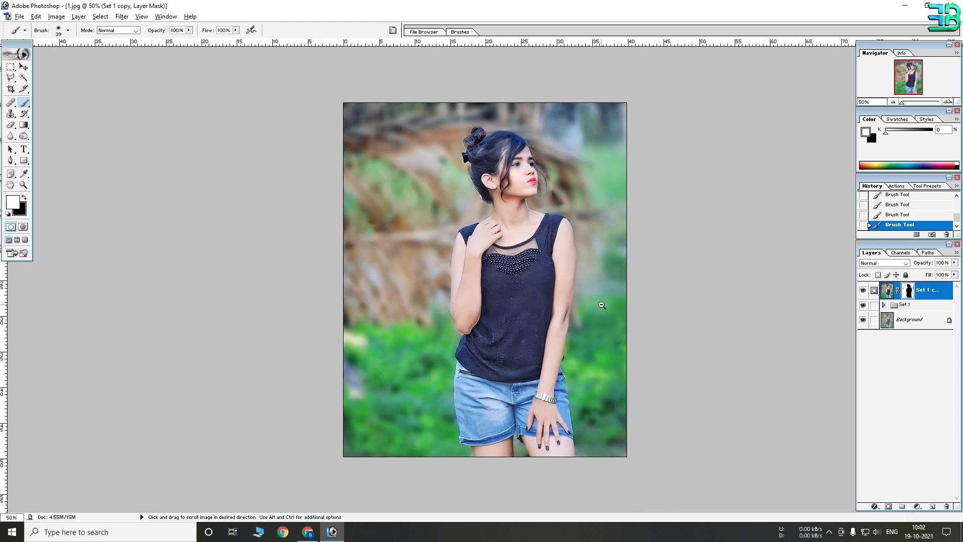
Move the blurred Set 1 copy layer inside the Set 1 group
key(ctrl+minus)
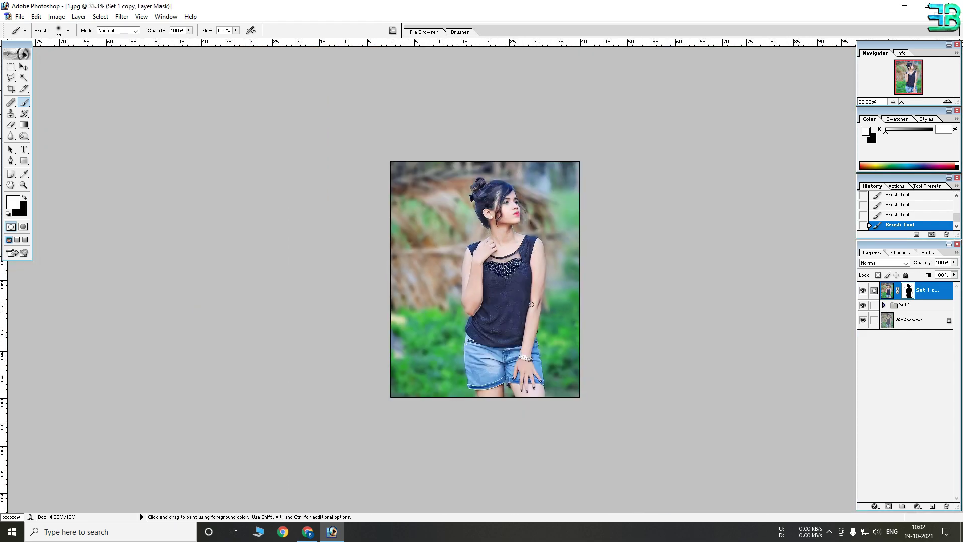
key(ctrl+plus)
key(ctrl+minus)
click(932, 290)
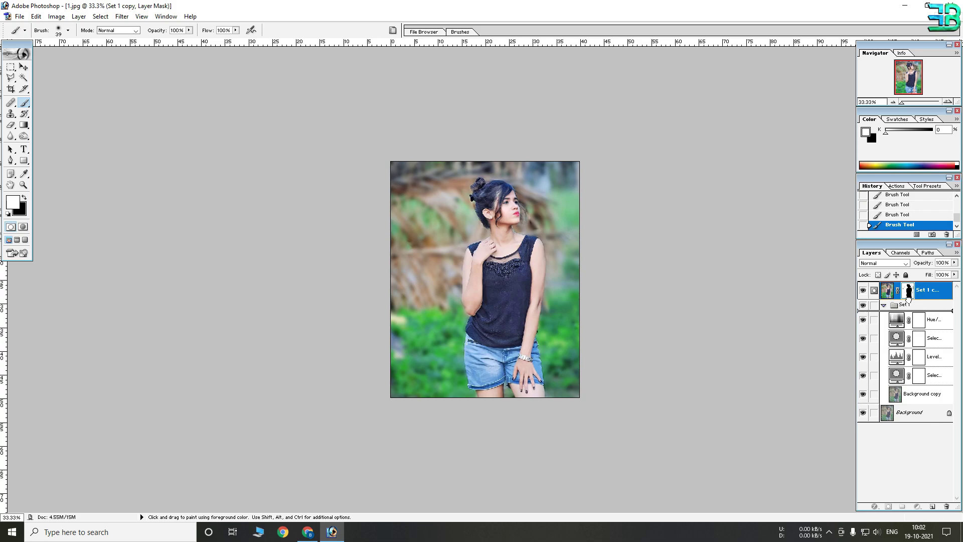
drag(931, 312, 930, 312)
click(884, 287)
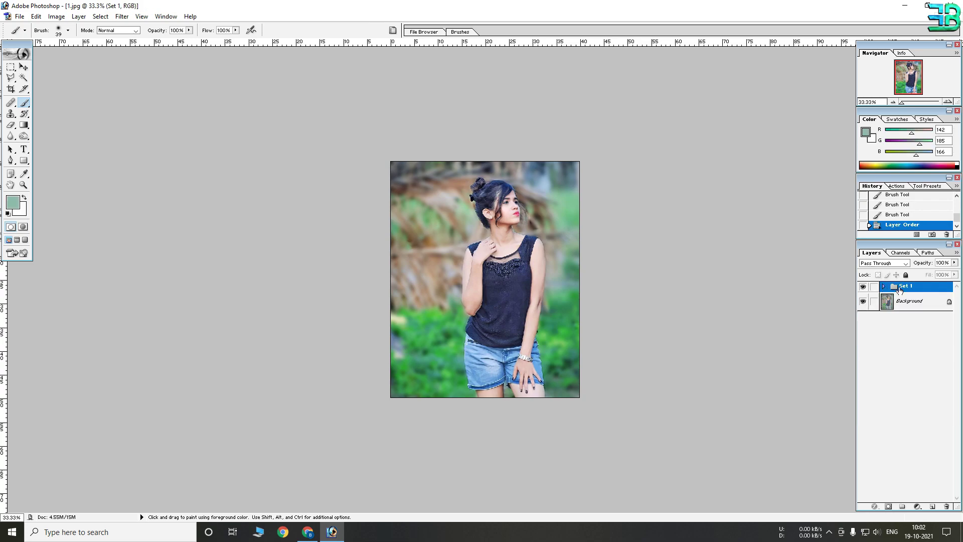
Add a Color Balance layer with Highlights blue +24 and Midtones about +7/+4
click(919, 507)
click(900, 400)
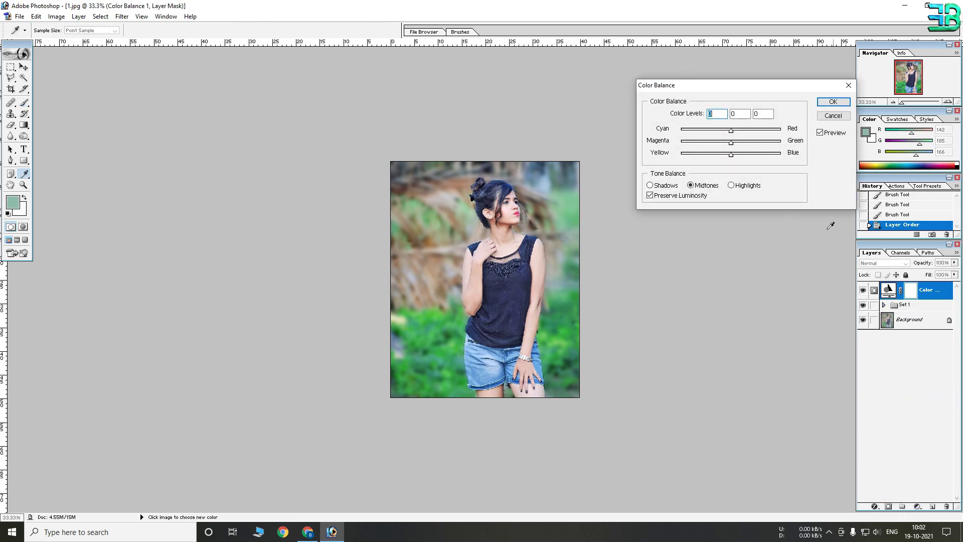
key(ctrl+plus)
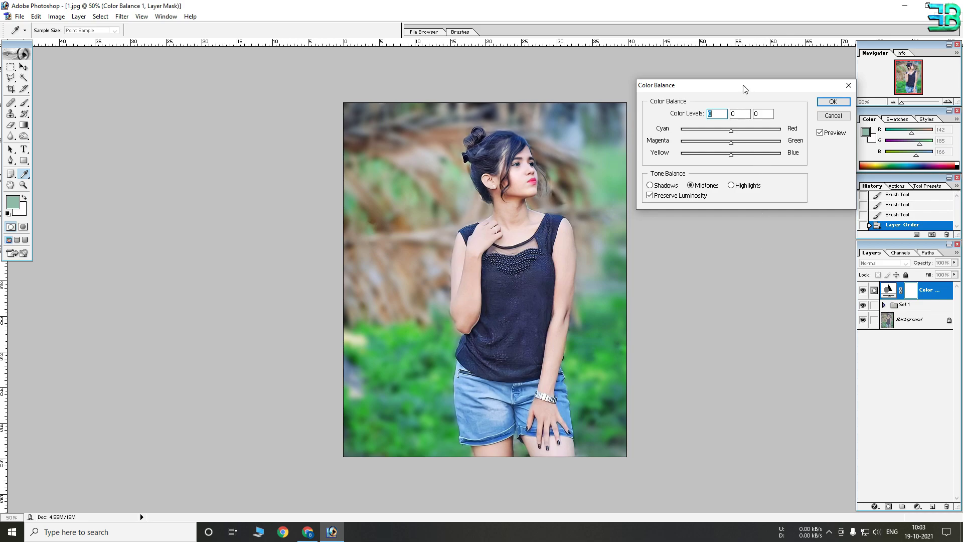
drag(743, 86, 738, 106)
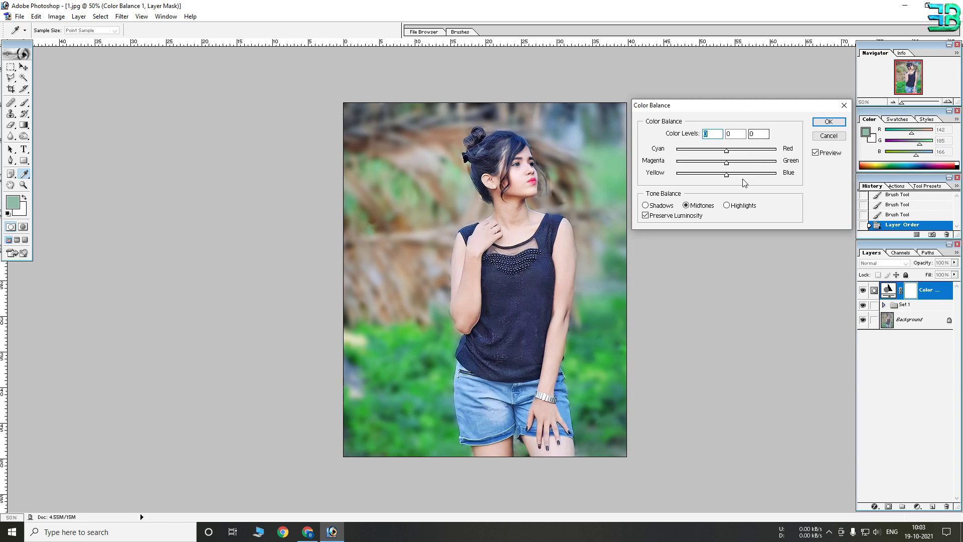
click(733, 205)
mouse_move(726, 174)
mouse_down()
mouse_move(739, 175)
mouse_move(720, 162)
mouse_move(724, 154)
mouse_move(733, 176)
mouse_move(730, 150)
mouse_up()
click(700, 203)
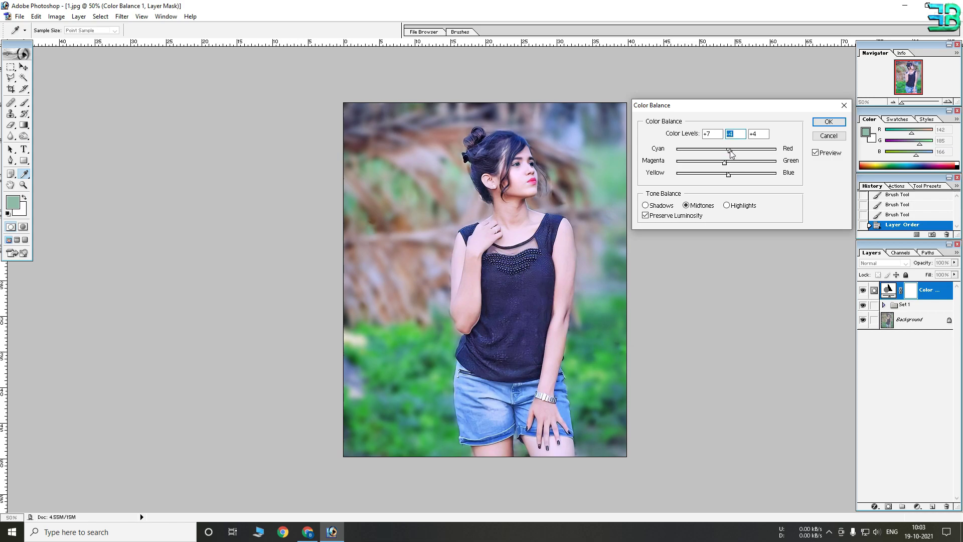
click(829, 122)
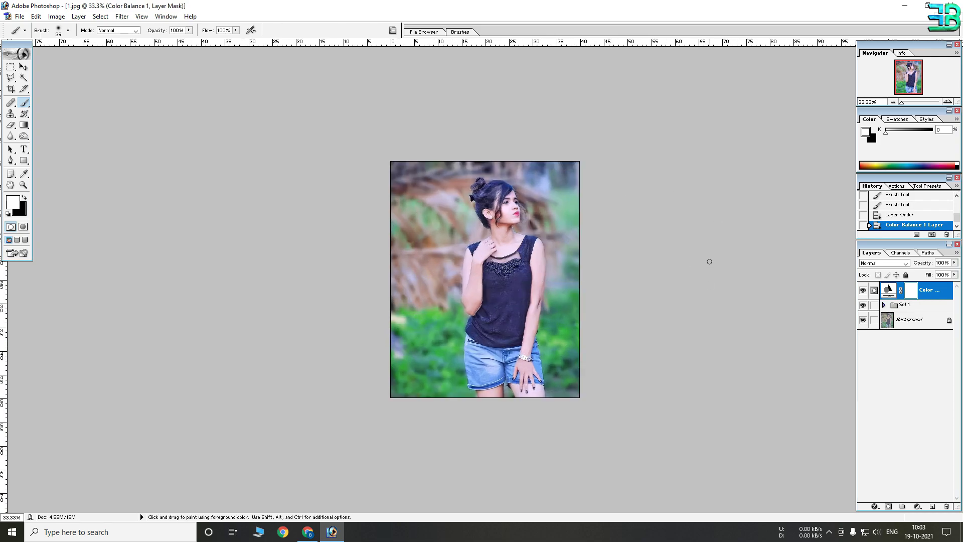
Put Color Balance 1 into Set 1, toggle the group off and on, and zoom to 50%
click(884, 304)
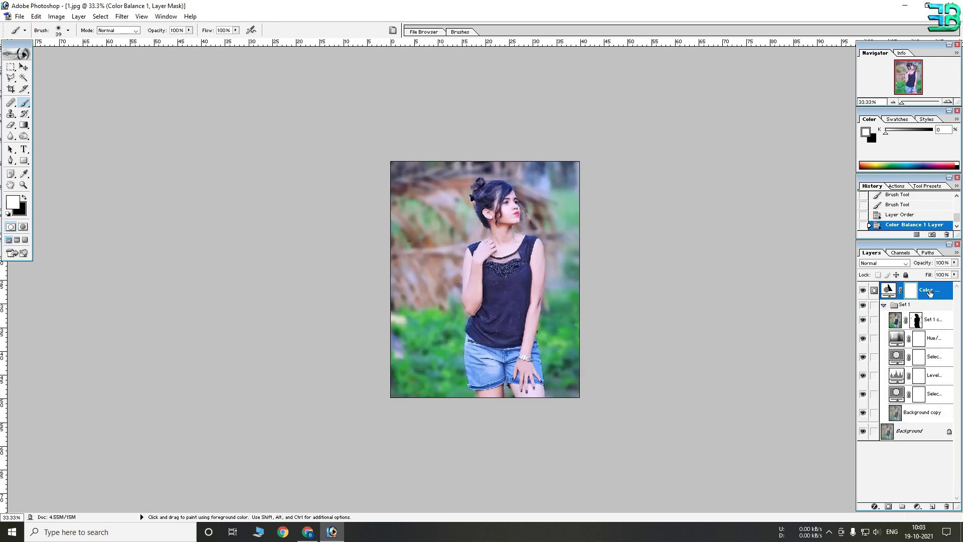
drag(933, 293, 916, 305)
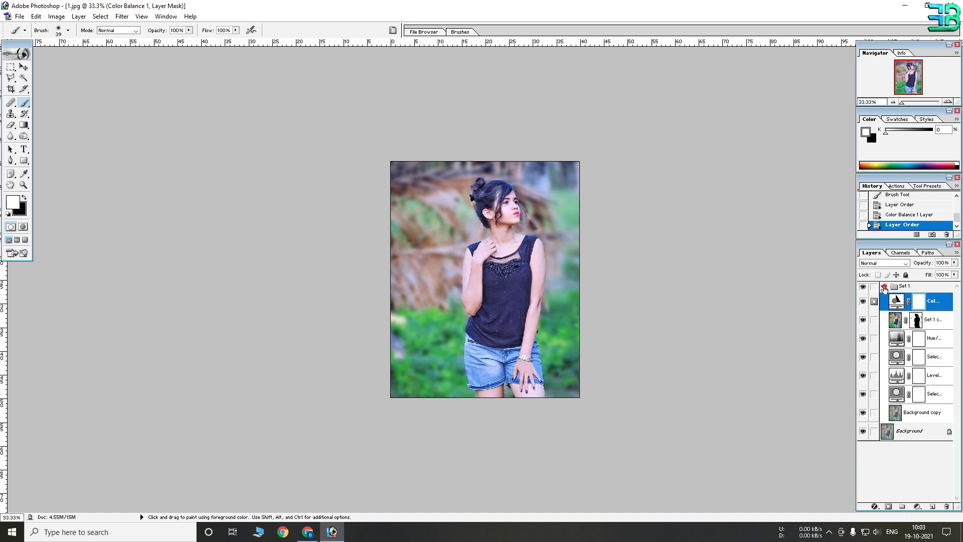
click(883, 286)
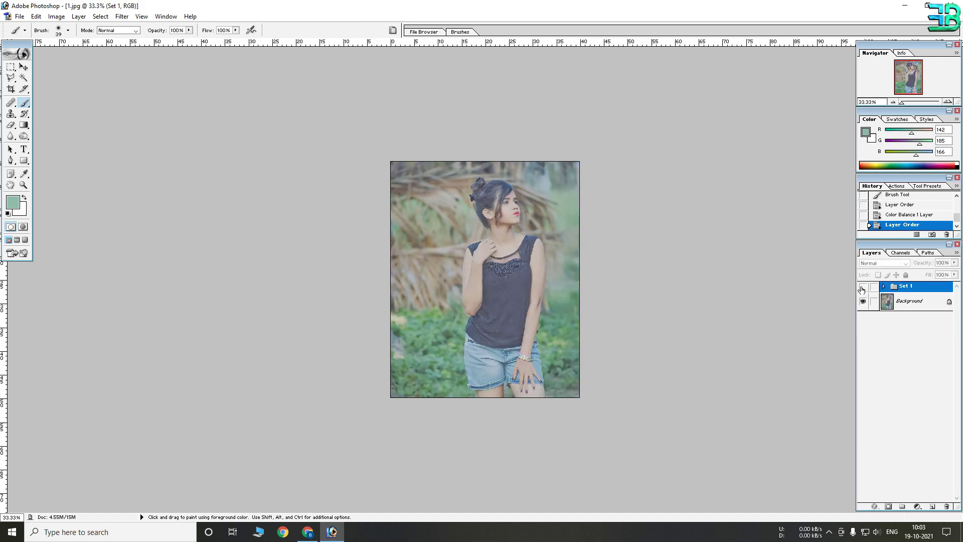
click(862, 286)
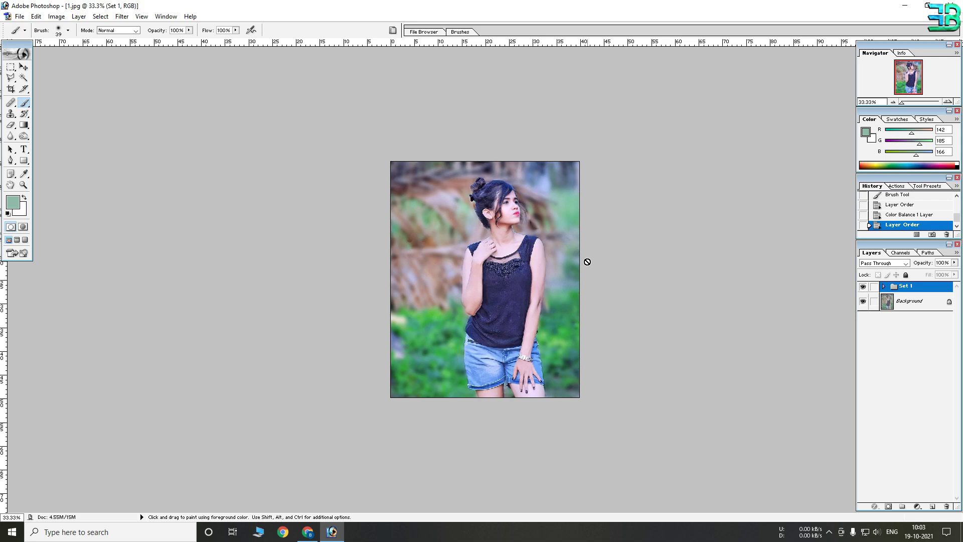
key(ctrl+plus)
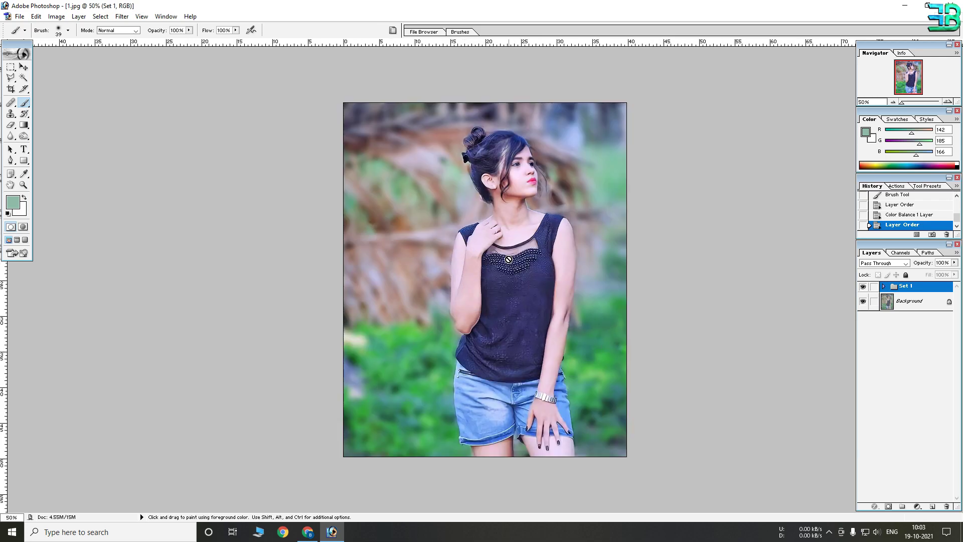